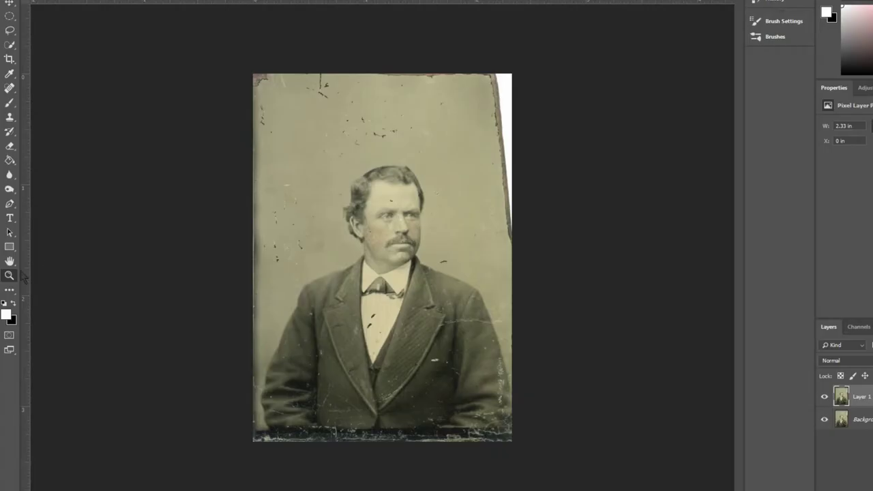
- Zoom and pan around the portrait to inspect the face, hair and forehead for damage
{"action": "left_click_drag", "start_coordinate": [307, 270], "coordinate": [375, 335]}
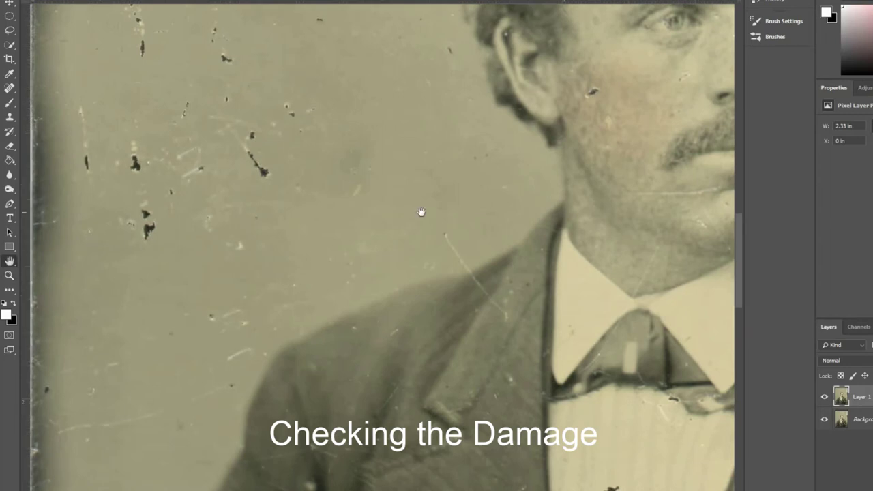
{"action": "left_click_drag", "start_coordinate": [421, 212], "coordinate": [199, 358]}
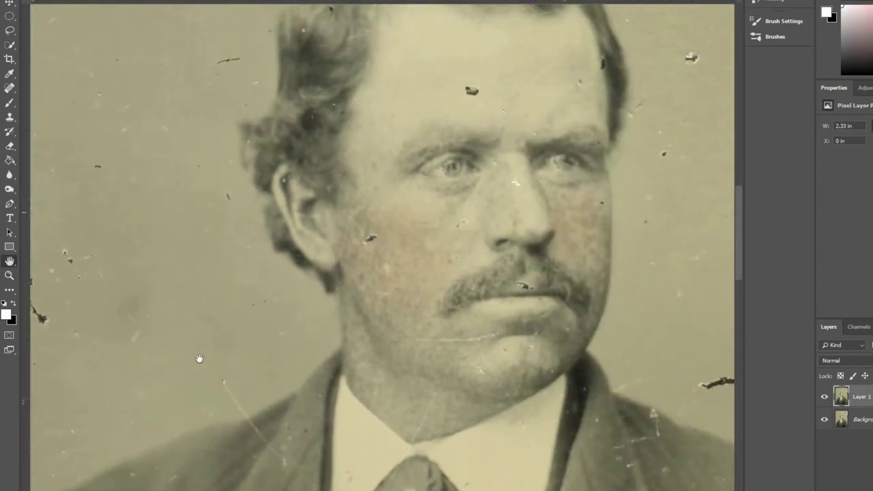
{"action": "mouse_move", "coordinate": [446, 210]}
{"action": "left_mouse_down"}
{"action": "mouse_move", "coordinate": [358, 270]}
{"action": "mouse_move", "coordinate": [255, 236]}
{"action": "mouse_move", "coordinate": [205, 307]}
{"action": "mouse_move", "coordinate": [215, 297]}
{"action": "left_mouse_up"}
{"action": "left_click_drag", "start_coordinate": [277, 249], "coordinate": [328, 364]}
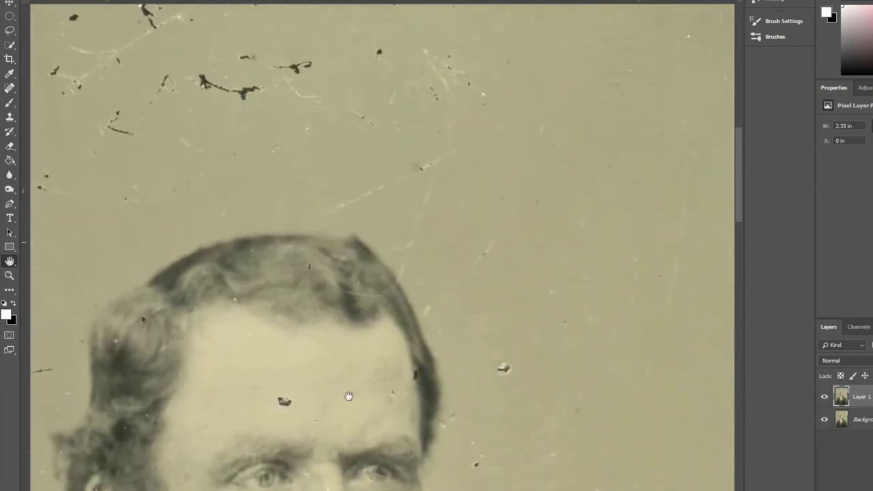
{"action": "left_click_drag", "start_coordinate": [353, 325], "coordinate": [401, 52]}
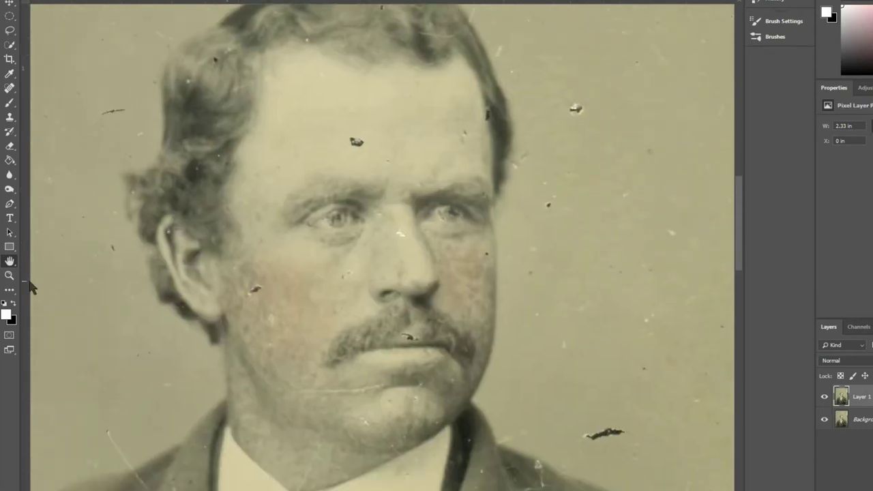
{"action": "left_click", "coordinate": [275, 313], "text": "alt"}
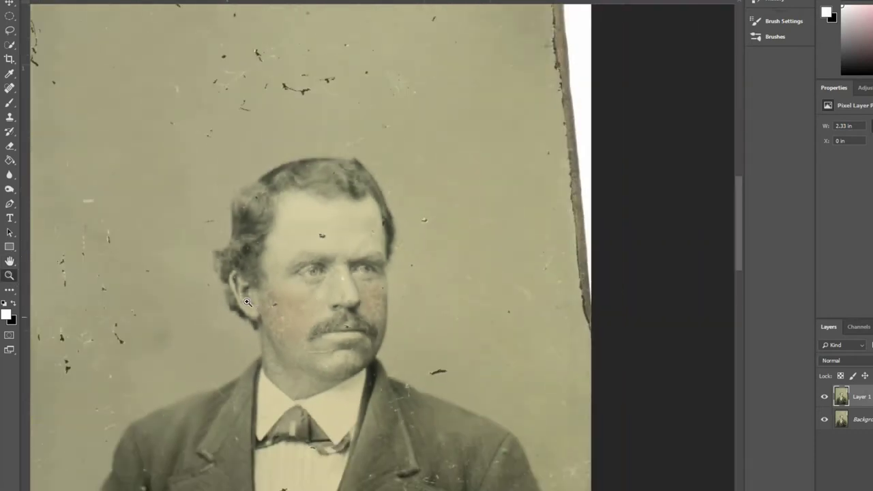
{"action": "left_click", "coordinate": [330, 340]}
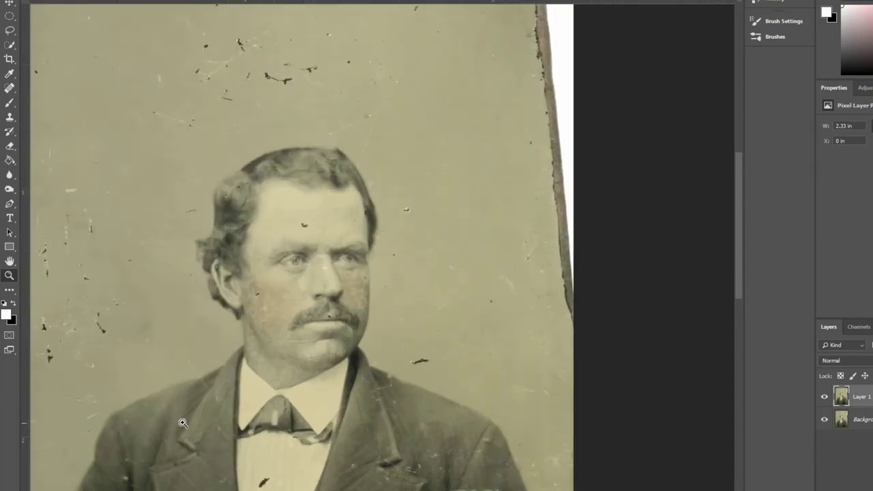
{"action": "left_click", "coordinate": [152, 405], "text": "alt"}
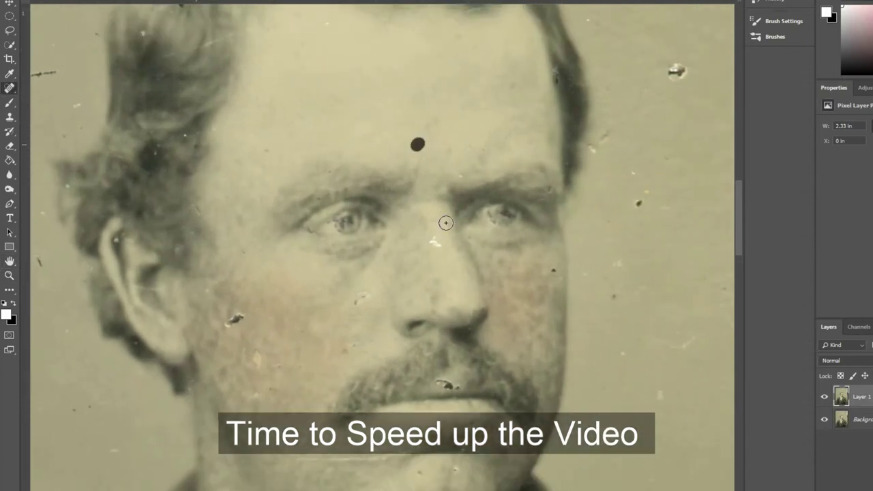
- Spot-heal blemishes on the forehead, nose bridge and cheek, plus three background specks
{"action": "left_click", "coordinate": [417, 143]}
{"action": "left_click", "coordinate": [434, 242]}
{"action": "left_click", "coordinate": [370, 298]}
{"action": "left_click", "coordinate": [234, 320]}
{"action": "left_click", "coordinate": [639, 188]}
{"action": "left_click", "coordinate": [675, 71]}
{"action": "left_click", "coordinate": [599, 142]}
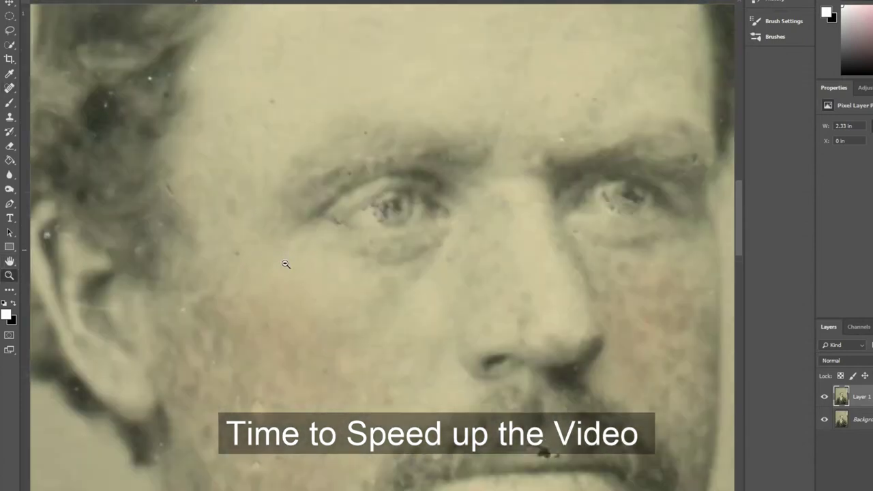
- Heal the lip scratches and the specks on the chin, mouth and cheek
{"action": "left_click_drag", "start_coordinate": [388, 291], "coordinate": [347, 308]}
{"action": "key", "text": "j"}
{"action": "left_click", "coordinate": [253, 374]}
{"action": "left_click", "coordinate": [316, 332]}
{"action": "left_click", "coordinate": [380, 300]}
{"action": "left_click_drag", "start_coordinate": [75, 313], "coordinate": [301, 298]}
{"action": "left_click", "coordinate": [315, 415]}
{"action": "left_click", "coordinate": [254, 328]}
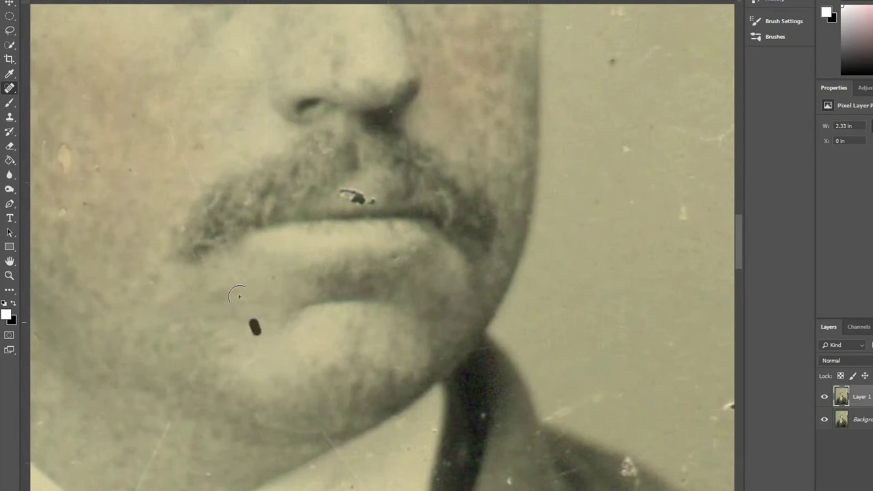
{"action": "left_click", "coordinate": [64, 159]}
{"action": "left_click", "coordinate": [200, 146]}
{"action": "left_click", "coordinate": [85, 205]}
- Heal the speck near the ear, specks around the head and the hair scratch
{"action": "mouse_move", "coordinate": [303, 214]}
{"action": "left_mouse_down"}
{"action": "mouse_move", "coordinate": [246, 315]}
{"action": "mouse_move", "coordinate": [311, 304]}
{"action": "left_mouse_up"}
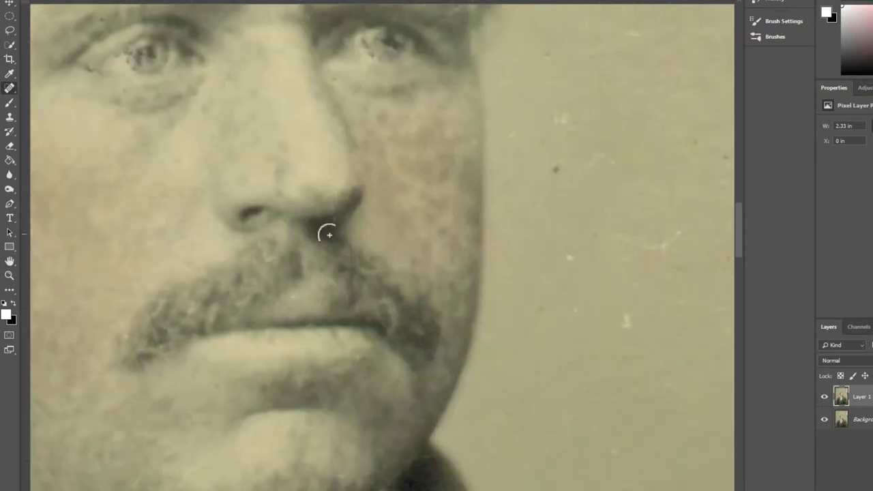
{"action": "mouse_move", "coordinate": [61, 131]}
{"action": "left_mouse_down"}
{"action": "mouse_move", "coordinate": [415, 405]}
{"action": "mouse_move", "coordinate": [549, 337]}
{"action": "mouse_move", "coordinate": [287, 242]}
{"action": "left_mouse_up"}
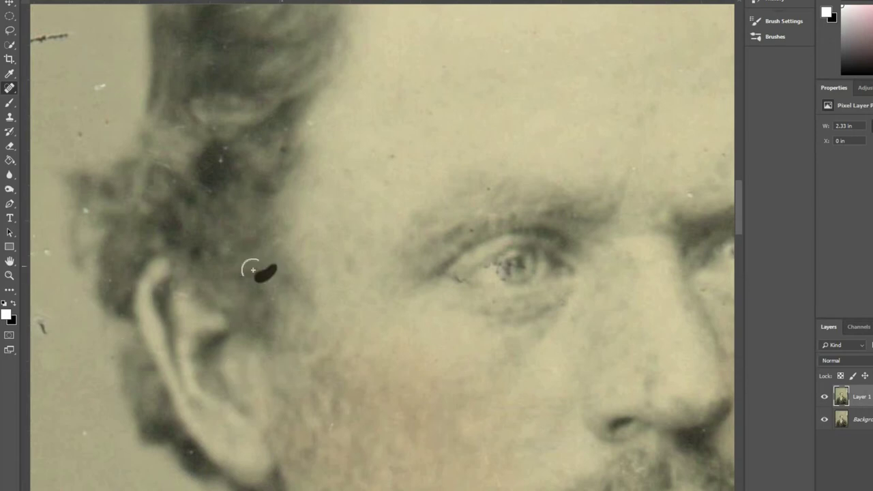
{"action": "left_click", "coordinate": [220, 159]}
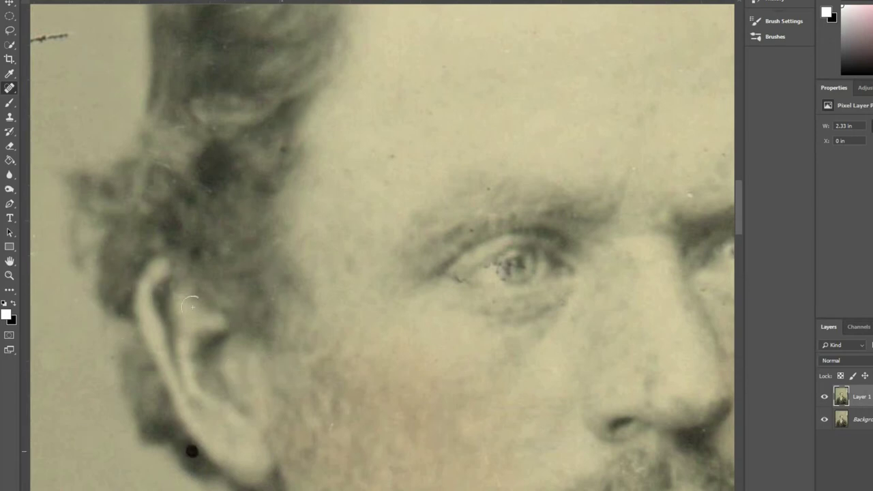
{"action": "left_click_drag", "start_coordinate": [486, 190], "coordinate": [104, 326]}
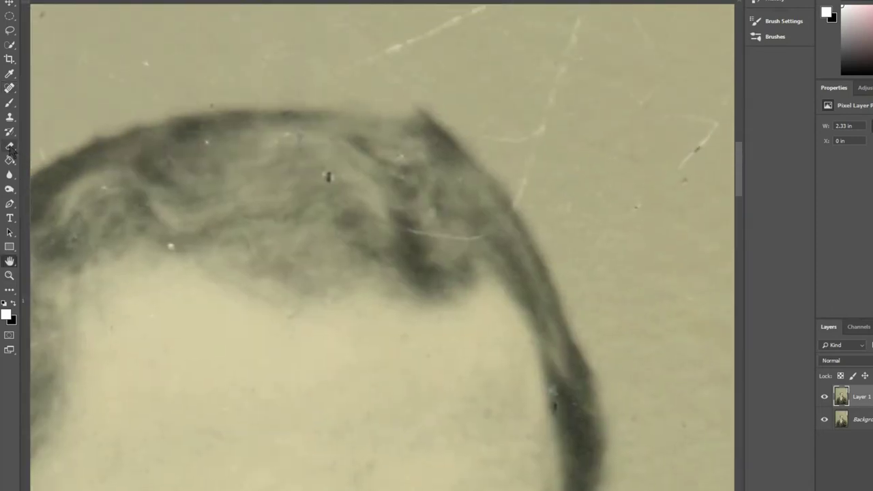
{"action": "left_click", "coordinate": [329, 177]}
{"action": "left_click", "coordinate": [288, 135]}
{"action": "left_click", "coordinate": [171, 247]}
{"action": "left_click_drag", "start_coordinate": [410, 226], "coordinate": [482, 238]}
- Heal the background speck, scratch lines and dark speck near the head
{"action": "left_click", "coordinate": [636, 206]}
{"action": "left_click_drag", "start_coordinate": [716, 125], "coordinate": [679, 180]}
{"action": "left_click_drag", "start_coordinate": [556, 108], "coordinate": [538, 148]}
{"action": "left_click_drag", "start_coordinate": [535, 154], "coordinate": [518, 197]}
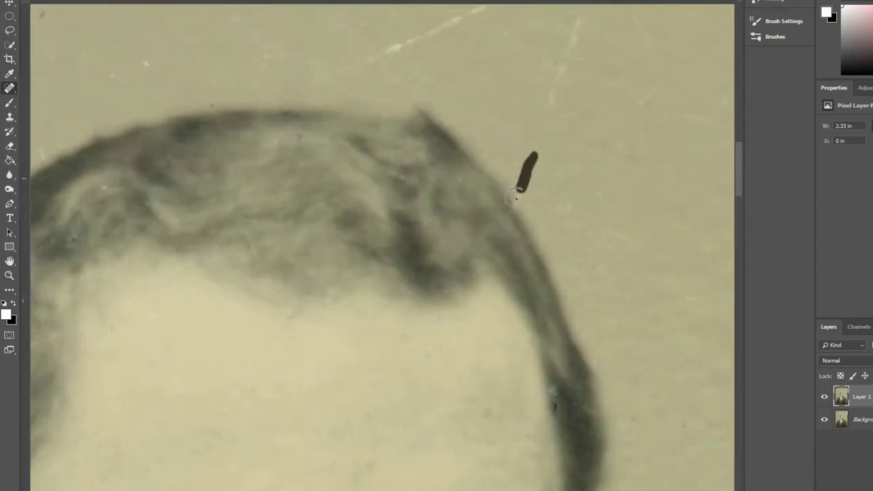
{"action": "left_click_drag", "start_coordinate": [386, 52], "coordinate": [486, 6]}
- Heal the diagonal scratch, specks and long scratches along the hairline
{"action": "left_click", "coordinate": [211, 104]}
{"action": "left_click", "coordinate": [239, 160]}
{"action": "left_click", "coordinate": [180, 206]}
{"action": "left_click_drag", "start_coordinate": [107, 92], "coordinate": [146, 112]}
{"action": "left_click_drag", "start_coordinate": [183, 246], "coordinate": [278, 224]}
{"action": "left_click_drag", "start_coordinate": [311, 111], "coordinate": [265, 136]}
- Heal two remaining background scratches, then zoom out to the whole photo
{"action": "key", "text": "space"}
{"action": "left_click_drag", "start_coordinate": [145, 286], "coordinate": [349, 355]}
{"action": "left_click_drag", "start_coordinate": [321, 208], "coordinate": [253, 230]}
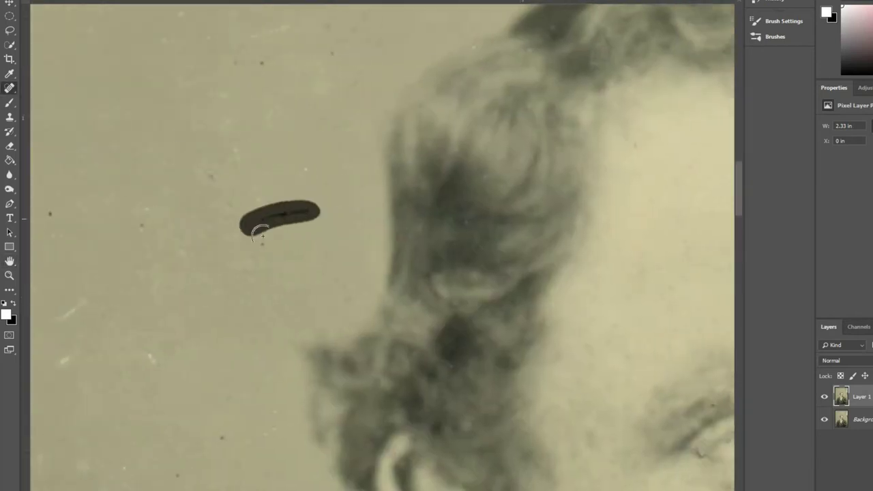
{"action": "key", "text": "ctrl+0"}
{"action": "left_click_drag", "start_coordinate": [577, 386], "coordinate": [517, 199]}
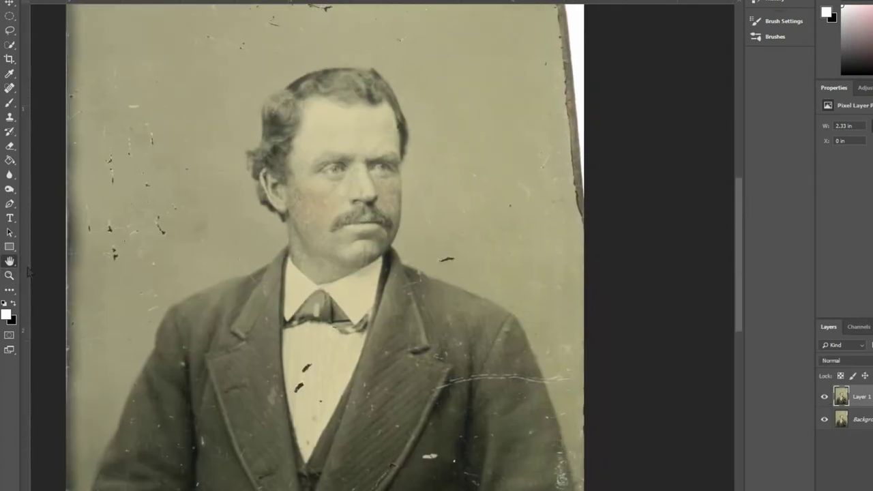
- Heal the diagonal jacket scratch, marks below the tie knot and the collar crack
{"action": "left_click", "coordinate": [9, 275]}
{"action": "left_click", "coordinate": [271, 281]}
{"action": "left_click_drag", "start_coordinate": [219, 298], "coordinate": [268, 359]}
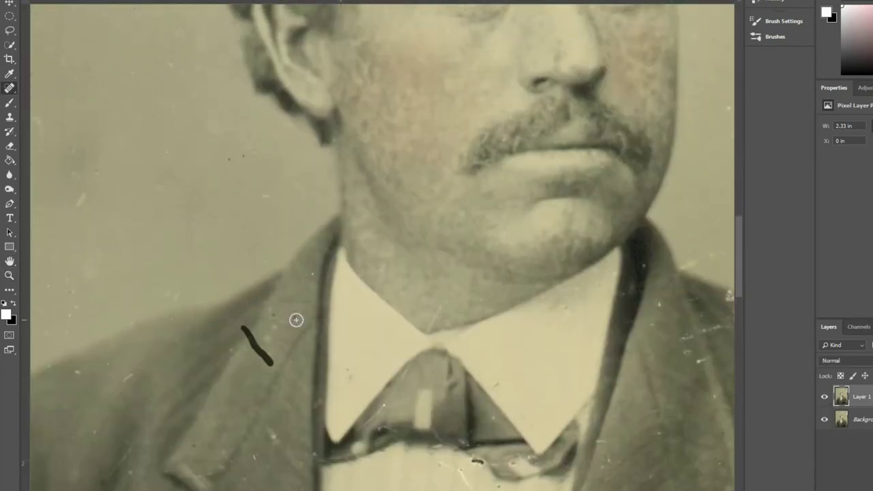
{"action": "left_click_drag", "start_coordinate": [409, 382], "coordinate": [44, 317]}
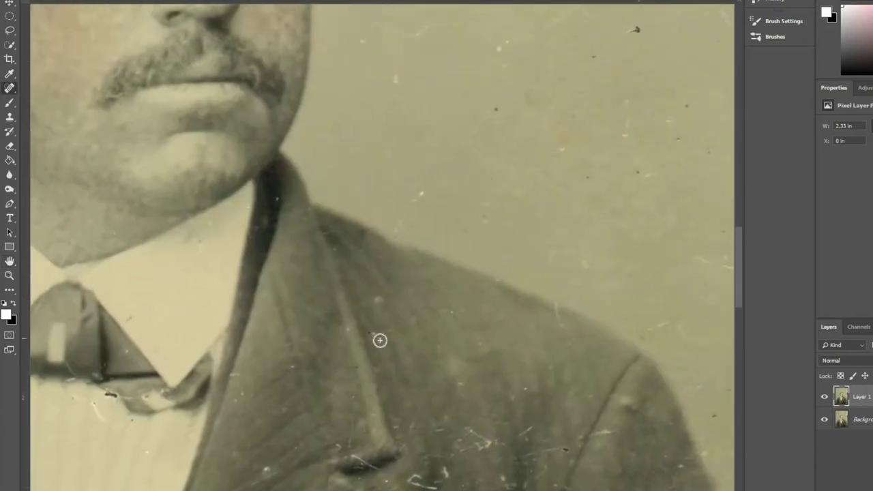
{"action": "left_click_drag", "start_coordinate": [188, 300], "coordinate": [417, 168]}
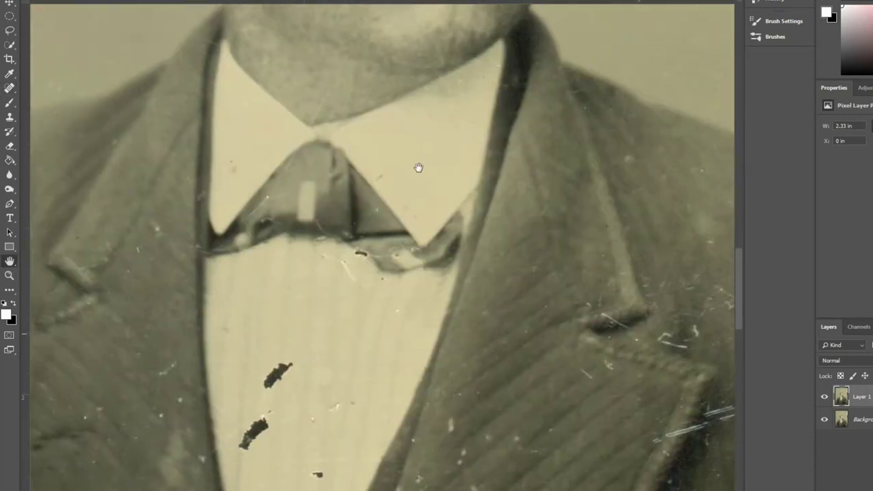
{"action": "left_click_drag", "start_coordinate": [348, 291], "coordinate": [339, 262]}
{"action": "left_click_drag", "start_coordinate": [307, 102], "coordinate": [260, 191]}
{"action": "left_click", "coordinate": [211, 176]}
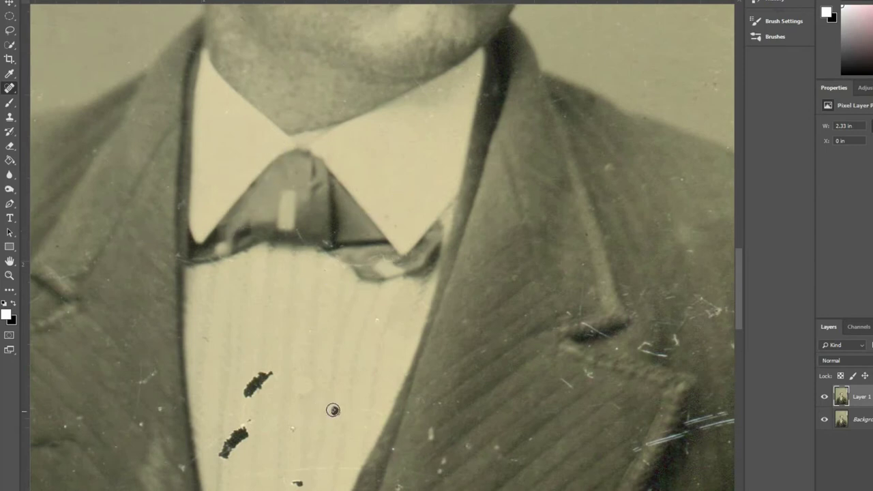
- Heal the lapel scratches, lapel-notch scratch and the speck and faint line on the shirt
{"action": "left_click_drag", "start_coordinate": [333, 410], "coordinate": [28, 355]}
{"action": "left_click_drag", "start_coordinate": [144, 450], "coordinate": [359, 324]}
{"action": "left_click_drag", "start_coordinate": [396, 269], "coordinate": [419, 280]}
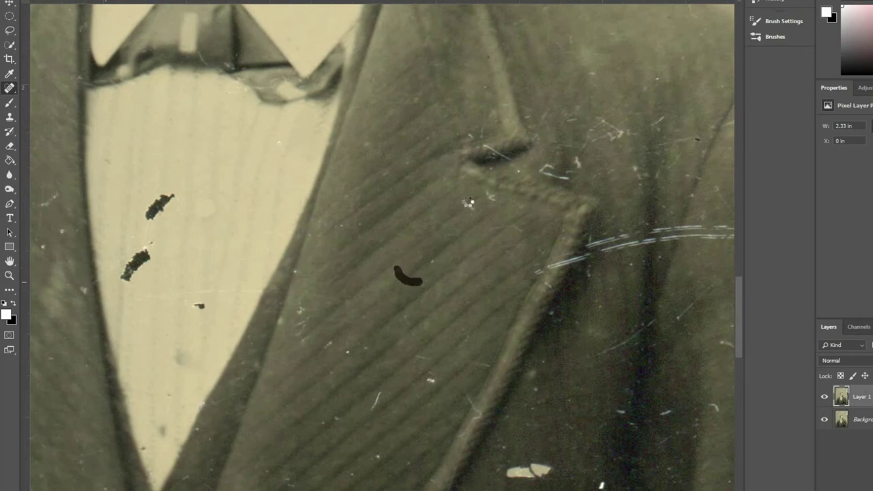
{"action": "left_click_drag", "start_coordinate": [490, 366], "coordinate": [471, 364]}
{"action": "left_click_drag", "start_coordinate": [482, 146], "coordinate": [513, 152]}
{"action": "left_click", "coordinate": [200, 306]}
{"action": "left_click_drag", "start_coordinate": [157, 295], "coordinate": [320, 291]}
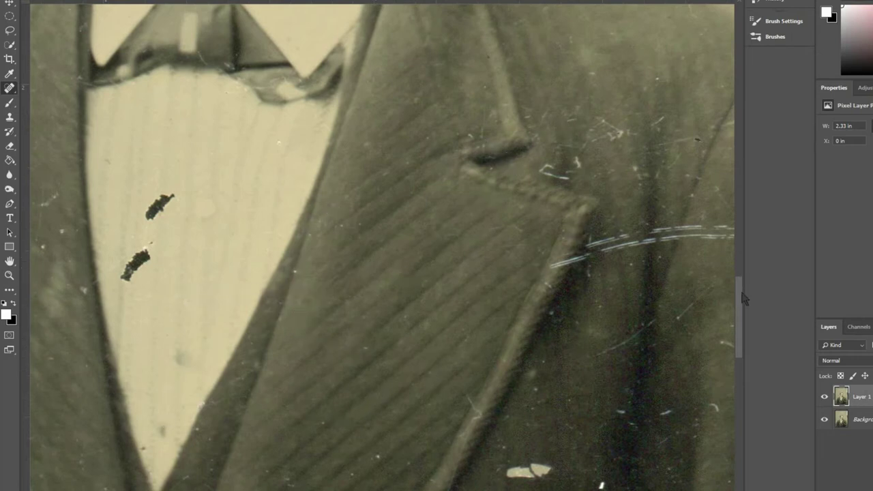
- Heal streaks, curled scratches and specks on the lower jacket
{"action": "scroll", "coordinate": [743, 299], "scroll_direction": "down", "scroll_amount": 5}
{"action": "mouse_move", "coordinate": [432, 252]}
{"action": "left_mouse_down"}
{"action": "mouse_move", "coordinate": [414, 246]}
{"action": "mouse_move", "coordinate": [331, 353]}
{"action": "mouse_move", "coordinate": [325, 386]}
{"action": "mouse_move", "coordinate": [274, 423]}
{"action": "left_mouse_up"}
{"action": "left_click_drag", "start_coordinate": [693, 52], "coordinate": [679, 67]}
{"action": "left_click", "coordinate": [714, 158]}
{"action": "left_click", "coordinate": [666, 162]}
{"action": "left_click", "coordinate": [399, 441]}
{"action": "left_click_drag", "start_coordinate": [60, 435], "coordinate": [144, 395]}
{"action": "left_click_drag", "start_coordinate": [120, 290], "coordinate": [108, 314]}
- Heal the vertical scratch, the curve below the lapels' V and white lapel scratches
{"action": "left_click_drag", "start_coordinate": [69, 365], "coordinate": [70, 395]}
{"action": "left_click_drag", "start_coordinate": [198, 278], "coordinate": [150, 250]}
{"action": "left_click_drag", "start_coordinate": [232, 359], "coordinate": [255, 347]}
{"action": "left_click_drag", "start_coordinate": [170, 378], "coordinate": [194, 369]}
{"action": "left_click_drag", "start_coordinate": [273, 379], "coordinate": [278, 368]}
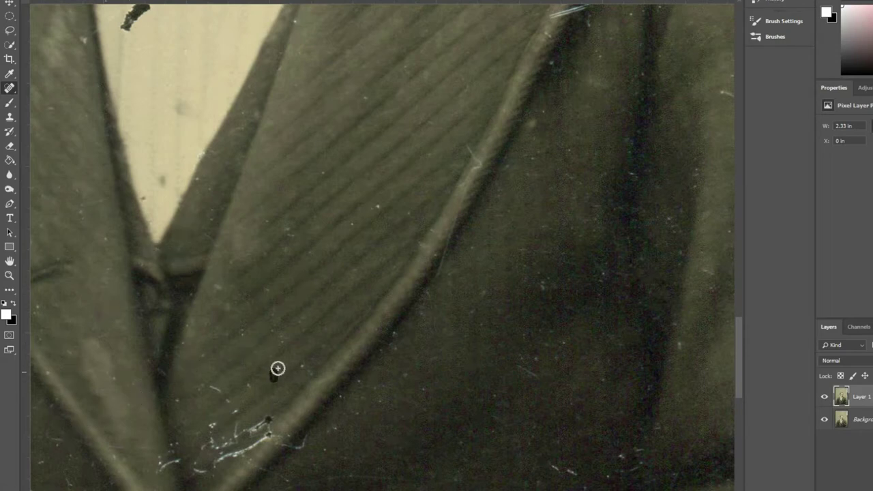
{"action": "left_click_drag", "start_coordinate": [376, 203], "coordinate": [503, 73]}
{"action": "left_click_drag", "start_coordinate": [525, 347], "coordinate": [419, 354]}
- Heal the other lapel mark, the long diagonal jacket scratch and the shoulder mark
{"action": "left_click_drag", "start_coordinate": [166, 181], "coordinate": [117, 195]}
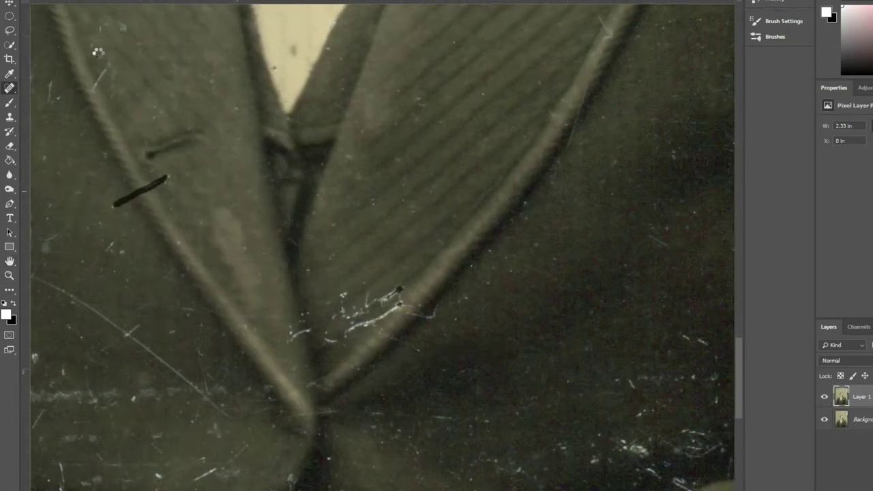
{"action": "left_click_drag", "start_coordinate": [41, 276], "coordinate": [179, 372]}
{"action": "left_click_drag", "start_coordinate": [205, 319], "coordinate": [270, 300]}
{"action": "left_click_drag", "start_coordinate": [326, 340], "coordinate": [416, 350]}
{"action": "left_click_drag", "start_coordinate": [409, 310], "coordinate": [433, 316]}
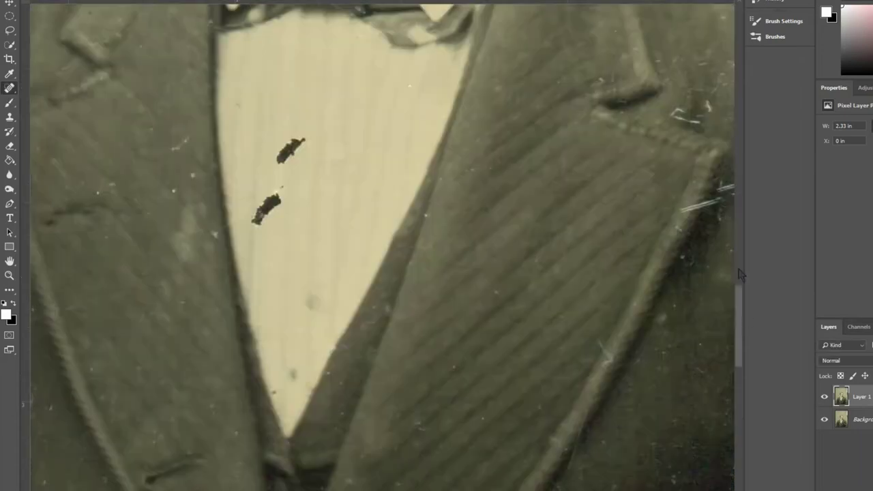
{"action": "left_click_drag", "start_coordinate": [498, 222], "coordinate": [513, 208]}
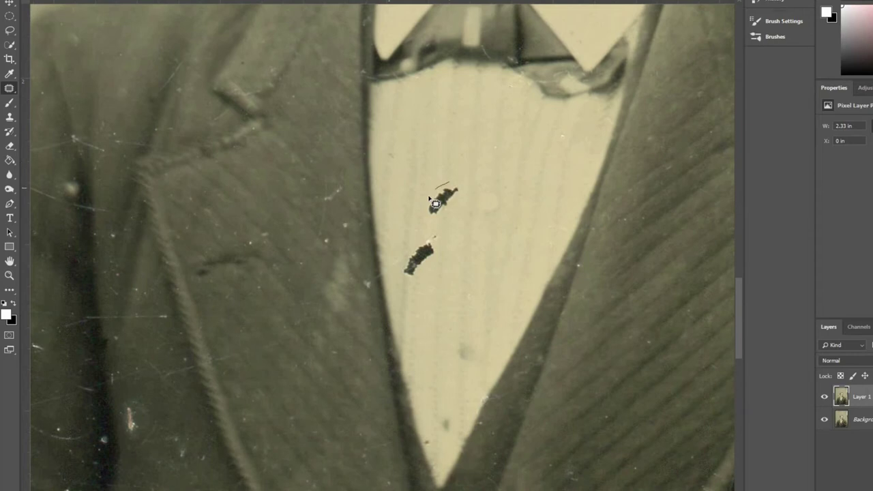
- Content-Aware fill the two selected dark marks on the shirt front
{"action": "key", "text": "shift+F5"}
{"action": "key", "text": "Return"}
{"action": "key", "text": "shift+F5"}
{"action": "key", "text": "Return"}
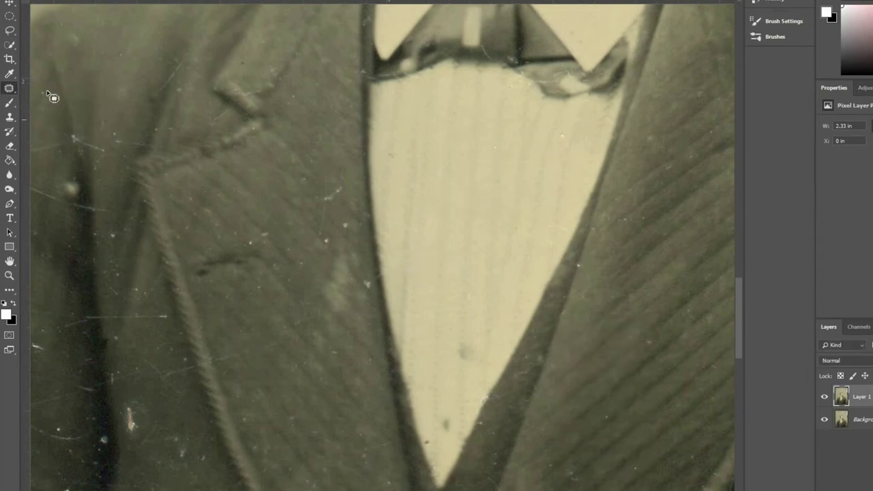
- Zoom into the torso and patch the long crack across the coat onto clean fabric
{"action": "key", "text": "ctrl+0"}
{"action": "key", "text": "z"}
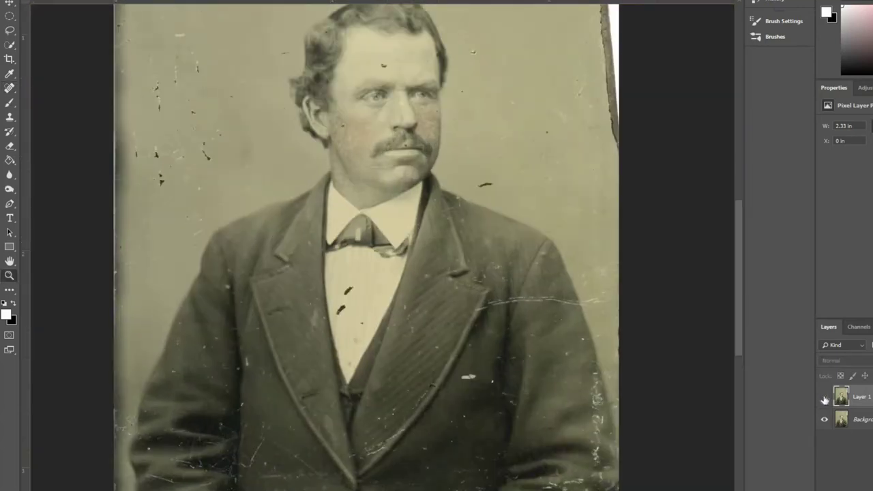
{"action": "left_click", "coordinate": [380, 285]}
{"action": "key", "text": "j"}
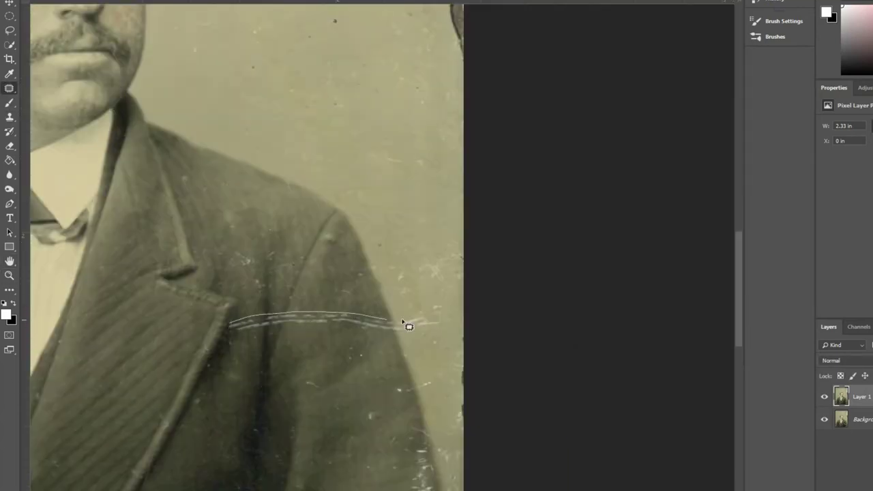
{"action": "left_click_drag", "start_coordinate": [237, 326], "coordinate": [245, 272]}
{"action": "key", "text": "ctrl+d"}
- With the Spot Healing Brush, heal the remaining scratches on the lower coat and shoulder
{"action": "right_click", "coordinate": [10, 88]}
{"action": "left_click", "coordinate": [54, 90]}
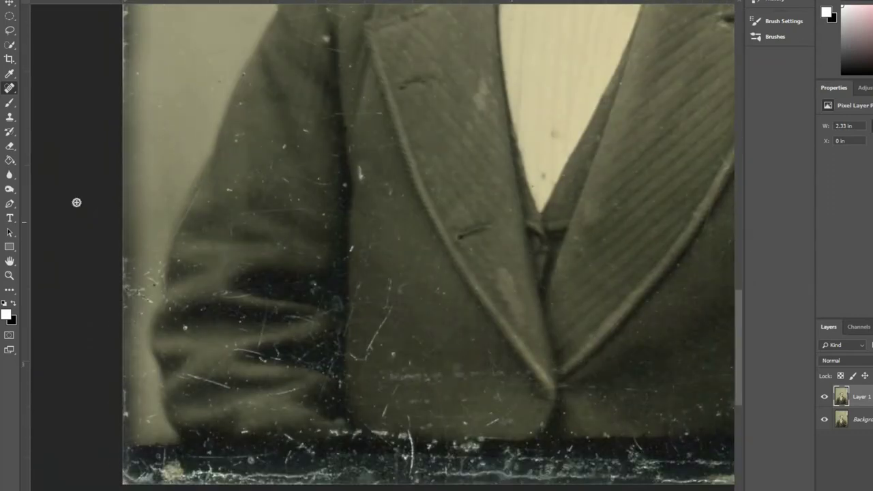
{"action": "left_click_drag", "start_coordinate": [384, 115], "coordinate": [311, 116]}
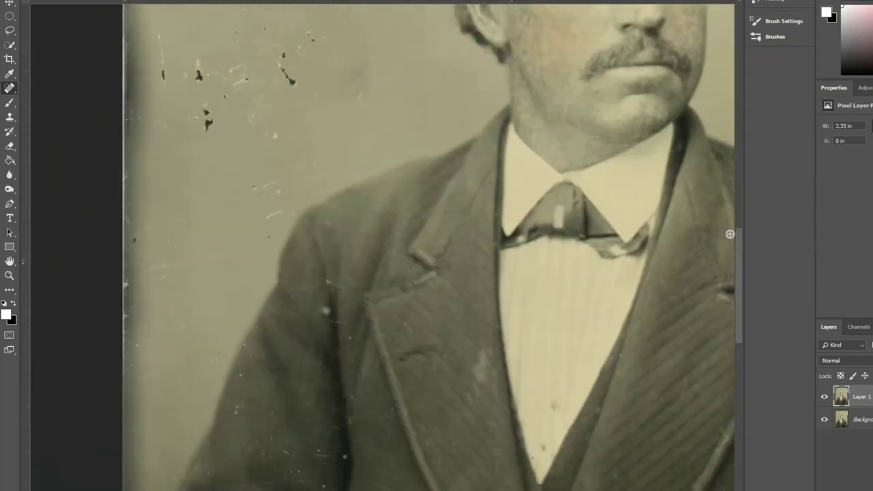
{"action": "left_click_drag", "start_coordinate": [279, 285], "coordinate": [348, 281]}
{"action": "left_click_drag", "start_coordinate": [287, 300], "coordinate": [320, 313]}
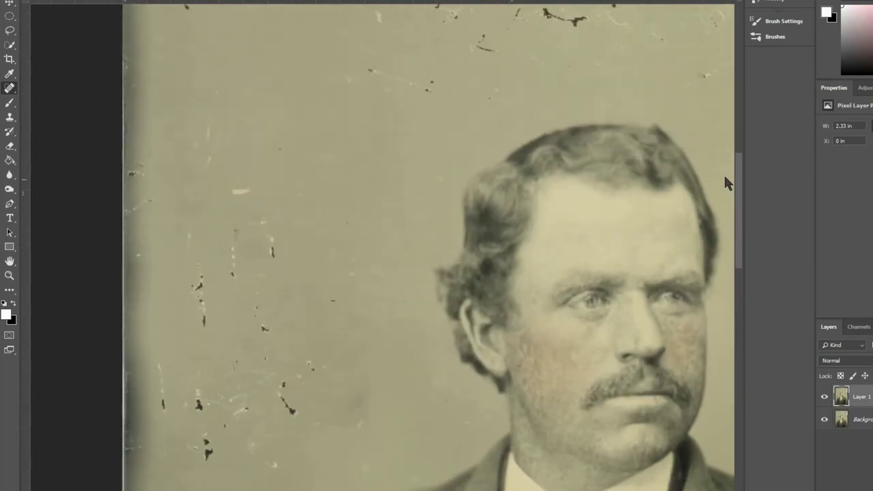
- Patch the blemishes at the top of the photo with clean background
{"action": "left_click", "coordinate": [69, 114]}
{"action": "mouse_move", "coordinate": [301, 41]}
{"action": "left_mouse_down"}
{"action": "mouse_move", "coordinate": [313, 126]}
{"action": "mouse_move", "coordinate": [477, 137]}
{"action": "left_mouse_up"}
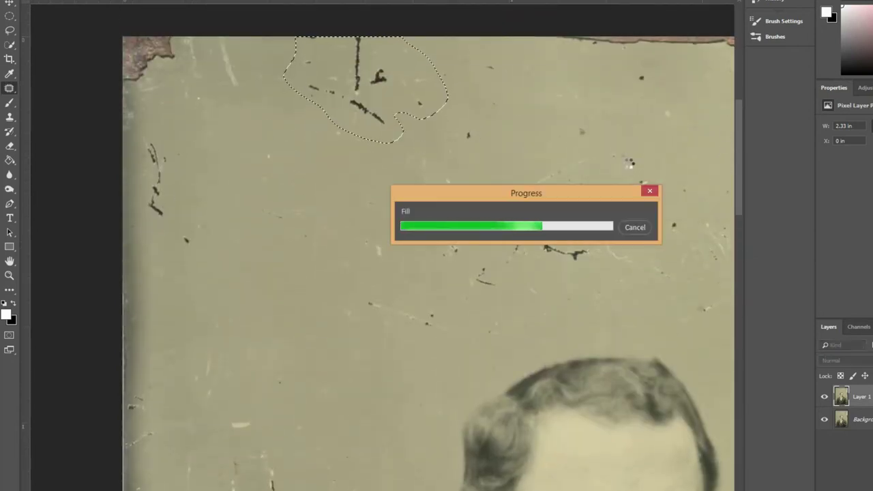
{"action": "left_click_drag", "start_coordinate": [240, 112], "coordinate": [123, 239]}
{"action": "left_click_drag", "start_coordinate": [153, 171], "coordinate": [680, 151]}
{"action": "key", "text": "ctrl+d"}
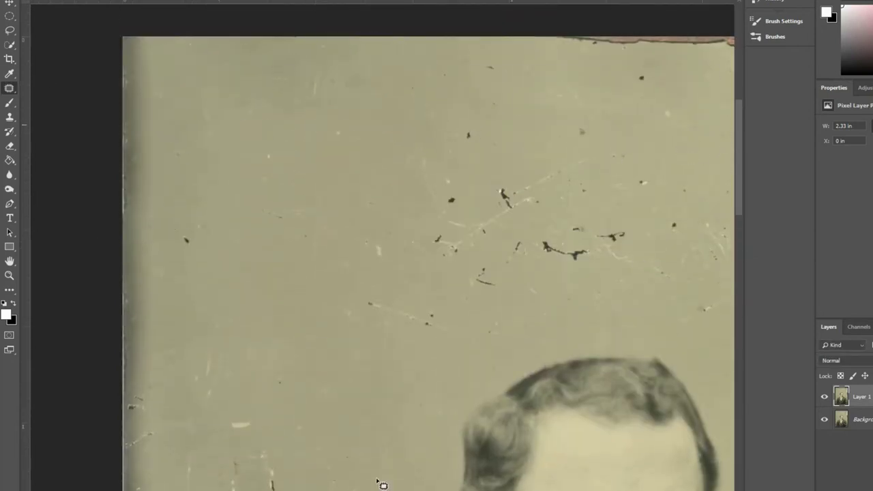
- Patch another group of specks in the upper background
{"action": "scroll", "coordinate": [242, 144], "scroll_direction": "right", "scroll_amount": 5}
{"action": "left_click_drag", "start_coordinate": [227, 187], "coordinate": [247, 57]}
{"action": "left_click_drag", "start_coordinate": [232, 122], "coordinate": [300, 129]}
{"action": "key", "text": "ctrl+d"}
{"action": "left_click_drag", "start_coordinate": [329, 37], "coordinate": [425, 33]}
- Spot-heal the dark spot and scratches near the top right
{"action": "scroll", "coordinate": [312, 43], "scroll_direction": "left", "scroll_amount": 4}
{"action": "scroll", "coordinate": [716, 141], "scroll_direction": "up", "scroll_amount": 3}
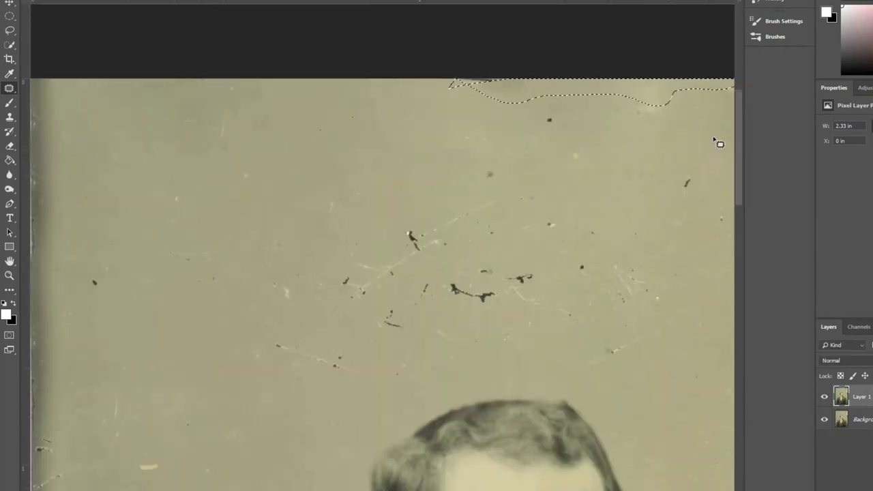
{"action": "scroll", "coordinate": [265, 279], "scroll_direction": "right", "scroll_amount": 5}
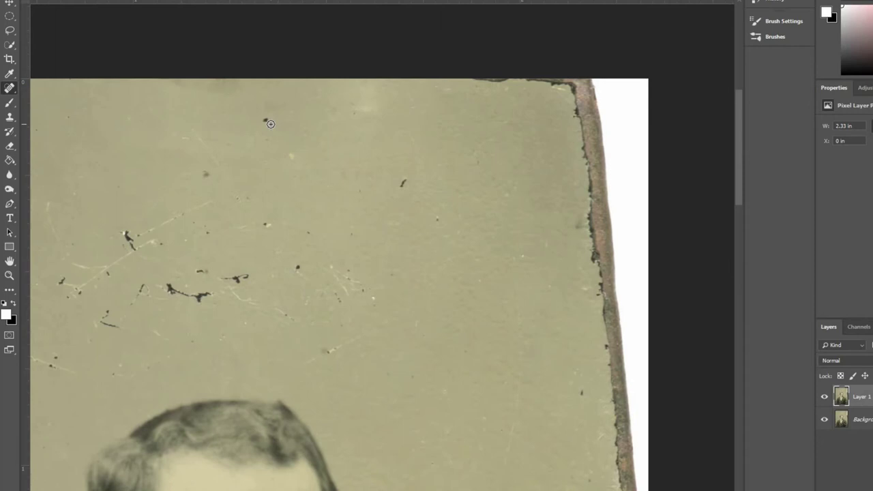
{"action": "left_click", "coordinate": [290, 158]}
{"action": "mouse_move", "coordinate": [293, 366]}
{"action": "left_mouse_down"}
{"action": "mouse_move", "coordinate": [363, 333]}
{"action": "mouse_move", "coordinate": [339, 273]}
{"action": "left_mouse_up"}
{"action": "scroll", "coordinate": [208, 265], "scroll_direction": "left", "scroll_amount": 2}
- Spot-heal the remaining light scratches, specks and dark marks in the background
{"action": "left_click_drag", "start_coordinate": [396, 284], "coordinate": [395, 302]}
{"action": "left_click_drag", "start_coordinate": [387, 346], "coordinate": [450, 365]}
{"action": "left_click_drag", "start_coordinate": [395, 325], "coordinate": [332, 361]}
{"action": "left_click", "coordinate": [520, 375]}
{"action": "left_click_drag", "start_coordinate": [621, 196], "coordinate": [532, 239]}
{"action": "left_click_drag", "start_coordinate": [631, 297], "coordinate": [688, 316]}
{"action": "left_click_drag", "start_coordinate": [440, 195], "coordinate": [456, 244]}
- Patch the cluster of scratches above the head with clean background
{"action": "key", "text": "shift+j"}
{"action": "scroll", "coordinate": [382, 273], "scroll_direction": "right", "scroll_amount": 3}
{"action": "mouse_move", "coordinate": [345, 217]}
{"action": "left_mouse_down"}
{"action": "mouse_move", "coordinate": [451, 302]}
{"action": "mouse_move", "coordinate": [348, 216]}
{"action": "left_mouse_up"}
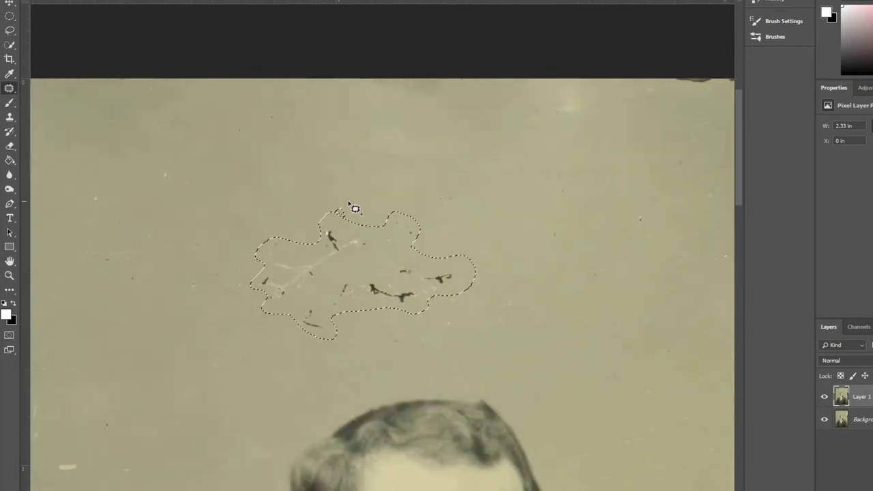
{"action": "left_click_drag", "start_coordinate": [362, 259], "coordinate": [691, 278]}
{"action": "key", "text": "ctrl+d"}
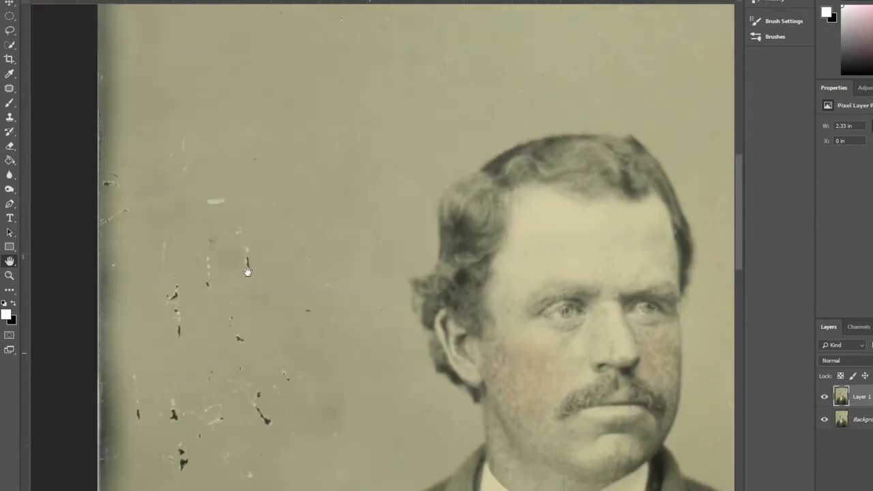
- Spot-heal the spots and dark mark left of the head
{"action": "key", "text": "shift+j"}
{"action": "left_click_drag", "start_coordinate": [151, 154], "coordinate": [186, 155]}
{"action": "left_click_drag", "start_coordinate": [139, 90], "coordinate": [139, 130]}
{"action": "left_click_drag", "start_coordinate": [53, 139], "coordinate": [78, 139]}
{"action": "left_click", "coordinate": [191, 290]}
{"action": "left_click_drag", "start_coordinate": [282, 215], "coordinate": [284, 239]}
{"action": "left_click_drag", "start_coordinate": [177, 187], "coordinate": [226, 160]}
- Patch the groups of spots at the left of the background
{"action": "key", "text": "shift+j"}
{"action": "key", "text": "shift+j"}
{"action": "left_click_drag", "start_coordinate": [207, 204], "coordinate": [208, 193]}
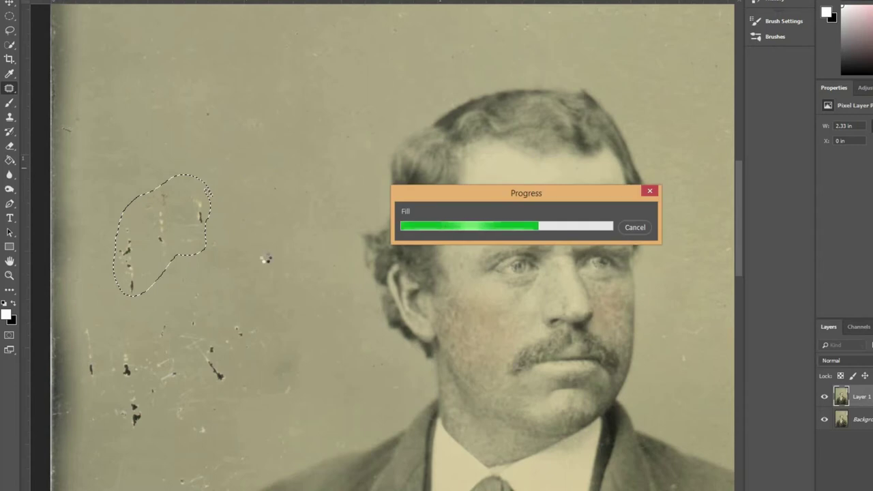
{"action": "left_click_drag", "start_coordinate": [739, 200], "coordinate": [739, 230]}
{"action": "left_click_drag", "start_coordinate": [272, 232], "coordinate": [274, 234]}
{"action": "left_click_drag", "start_coordinate": [211, 281], "coordinate": [240, 198]}
{"action": "left_click_drag", "start_coordinate": [205, 245], "coordinate": [311, 190]}
- Heal the dark marks at the left of the background beside the shoulder
{"action": "key", "text": "ctrl+d"}
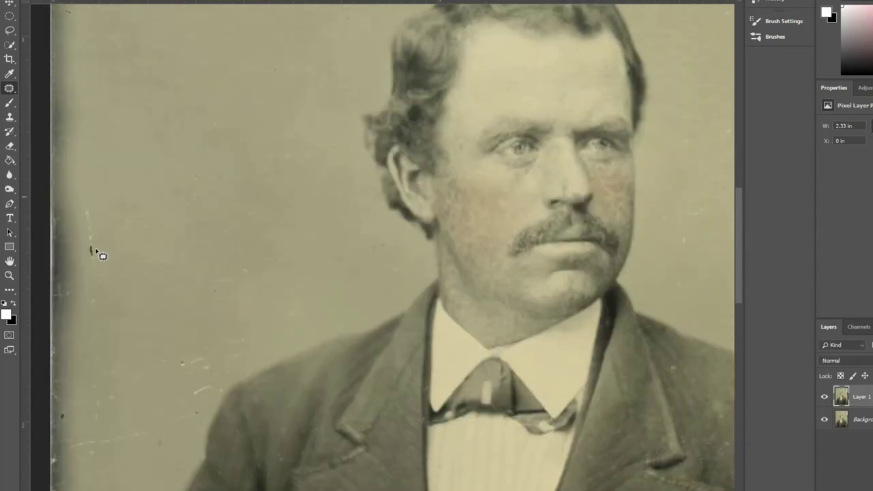
{"action": "left_click_drag", "start_coordinate": [739, 208], "coordinate": [756, 236]}
{"action": "left_click_drag", "start_coordinate": [68, 346], "coordinate": [156, 331]}
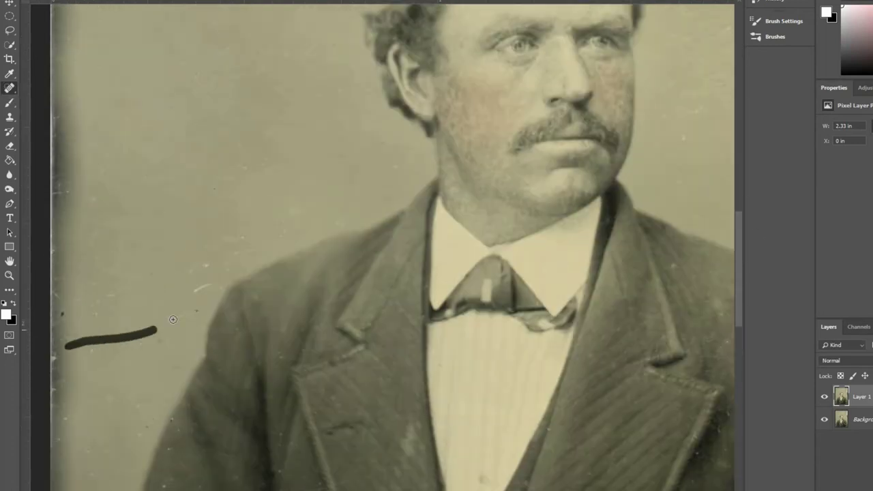
{"action": "mouse_move", "coordinate": [221, 250]}
{"action": "left_mouse_down"}
{"action": "mouse_move", "coordinate": [273, 247]}
{"action": "mouse_move", "coordinate": [551, 340]}
{"action": "left_mouse_up"}
- Zoom in on the sleeve edge and patch its scratch with nearby fabric
{"action": "key", "text": "z"}
{"action": "key", "text": "ctrl+0"}
{"action": "left_click", "coordinate": [551, 339]}
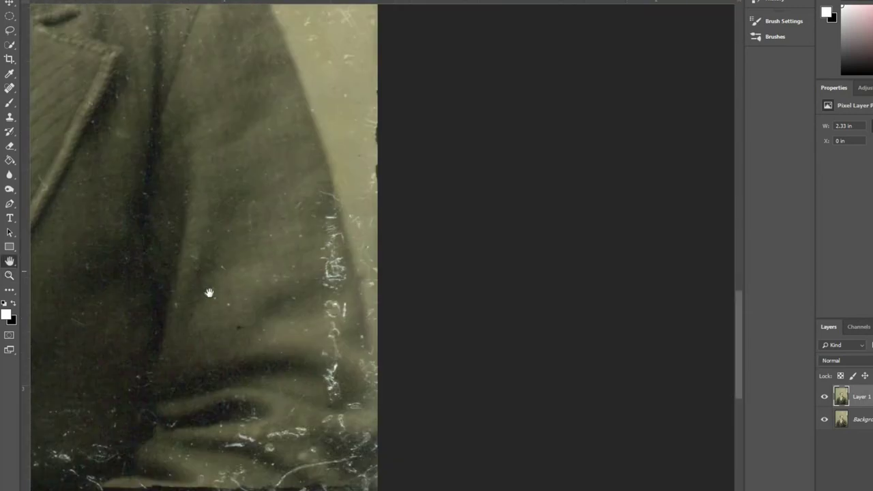
{"action": "key", "text": "j"}
{"action": "left_click_drag", "start_coordinate": [362, 402], "coordinate": [354, 374]}
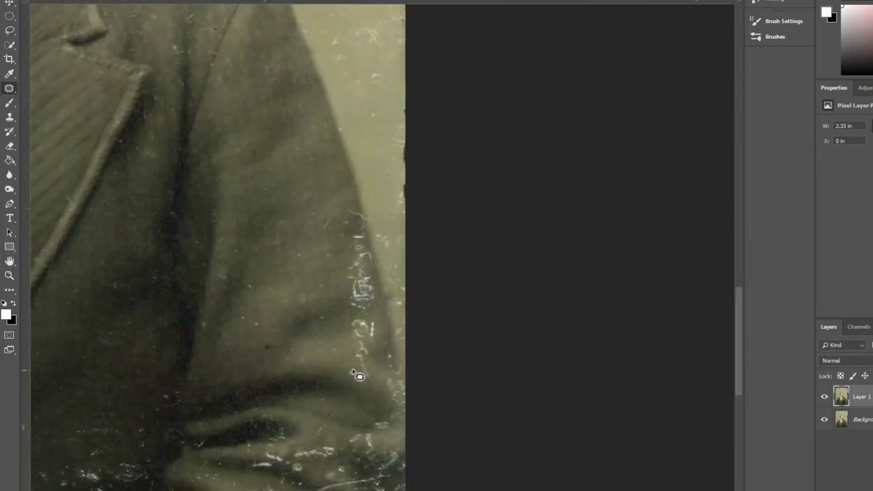
{"action": "left_click_drag", "start_coordinate": [375, 338], "coordinate": [354, 339]}
{"action": "key", "text": "ctrl+d"}
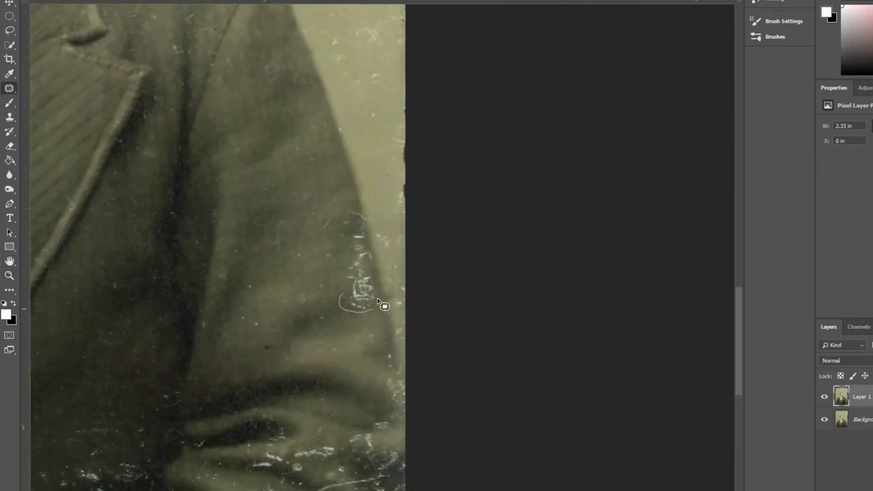
- Patch more scratches on the sleeve and near the sleeve fold
{"action": "left_click_drag", "start_coordinate": [347, 285], "coordinate": [326, 286]}
{"action": "scroll", "coordinate": [743, 294], "scroll_direction": "down", "scroll_amount": 5}
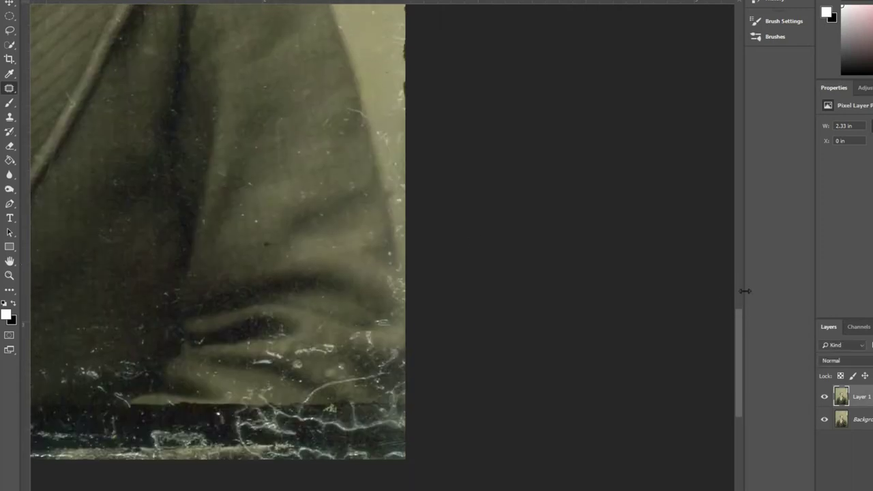
{"action": "left_click_drag", "start_coordinate": [314, 347], "coordinate": [301, 358]}
{"action": "key", "text": "ctrl+d"}
{"action": "key", "text": "ctrl+d"}
{"action": "left_click_drag", "start_coordinate": [377, 335], "coordinate": [392, 307]}
- Patch the scratch on the lower coat
{"action": "key", "text": "ctrl+d"}
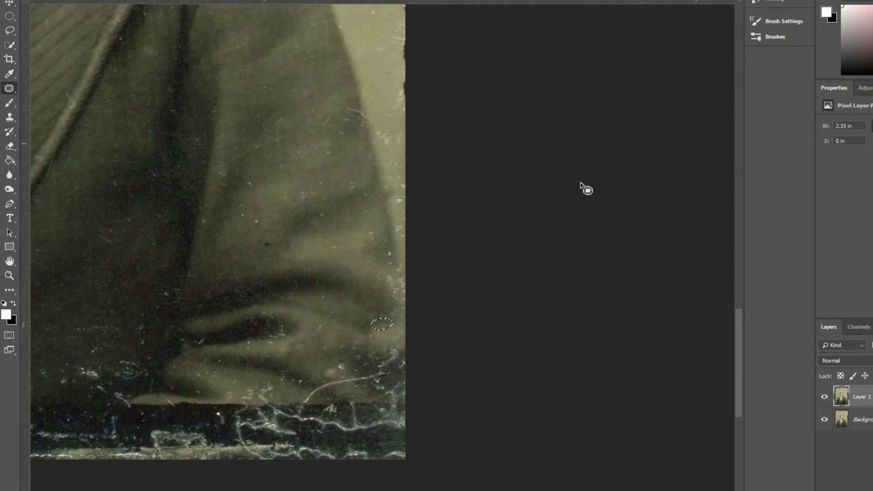
{"action": "scroll", "coordinate": [585, 189], "scroll_direction": "down", "scroll_amount": 3}
{"action": "scroll", "coordinate": [527, 235], "scroll_direction": "up", "scroll_amount": 3}
{"action": "left_click_drag", "start_coordinate": [155, 301], "coordinate": [156, 294]}
{"action": "key", "text": "ctrl+d"}
{"action": "left_click_drag", "start_coordinate": [145, 327], "coordinate": [187, 318]}
{"action": "key", "text": "ctrl+d"}
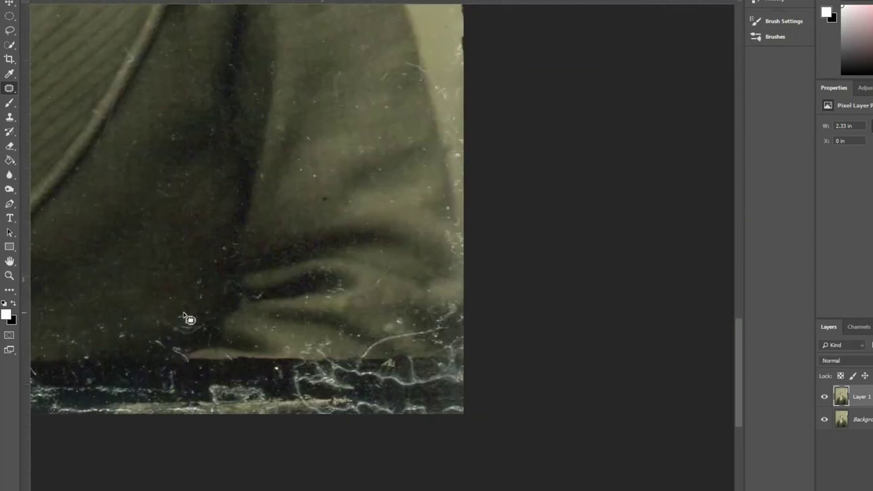
{"action": "key", "text": "ctrl+d"}
{"action": "scroll", "coordinate": [166, 276], "scroll_direction": "down", "scroll_amount": 3}
{"action": "scroll", "coordinate": [142, 309], "scroll_direction": "up", "scroll_amount": 3}
- Spot-heal the short scratches near the coat bottom and hem
{"action": "key", "text": "j"}
{"action": "mouse_move", "coordinate": [256, 350]}
{"action": "left_mouse_down"}
{"action": "mouse_move", "coordinate": [283, 321]}
{"action": "mouse_move", "coordinate": [229, 340]}
{"action": "left_mouse_up"}
{"action": "left_click_drag", "start_coordinate": [200, 334], "coordinate": [199, 356]}
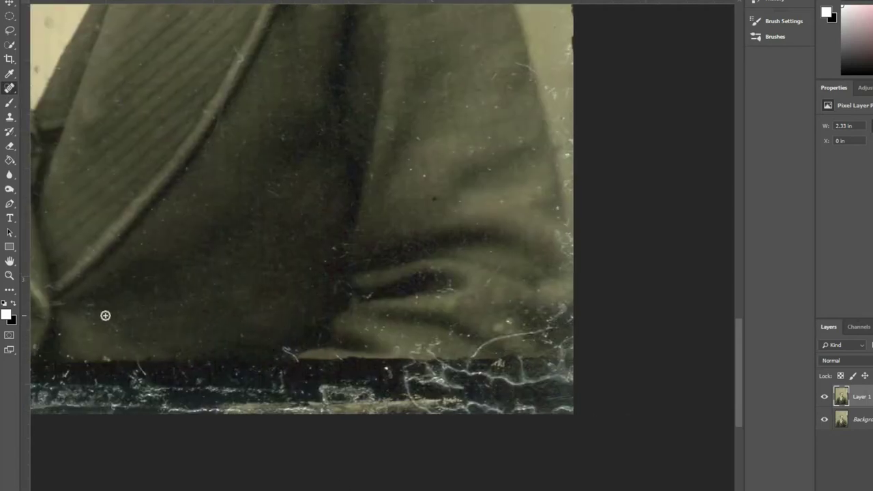
{"action": "left_click_drag", "start_coordinate": [283, 346], "coordinate": [296, 358]}
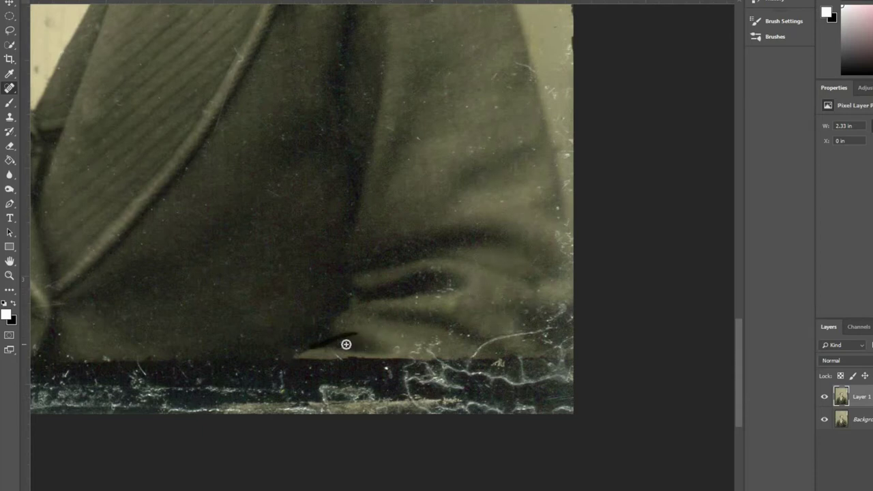
- Spot-heal the scratches and specks on the lower sleeve and coat
{"action": "scroll", "coordinate": [707, 247], "scroll_direction": "up", "scroll_amount": 3}
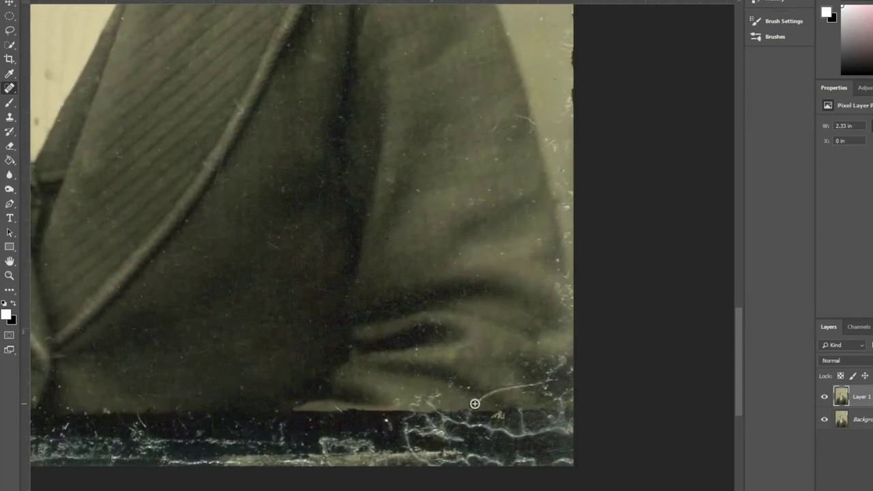
{"action": "left_click_drag", "start_coordinate": [474, 403], "coordinate": [564, 376]}
{"action": "left_click_drag", "start_coordinate": [440, 394], "coordinate": [429, 406]}
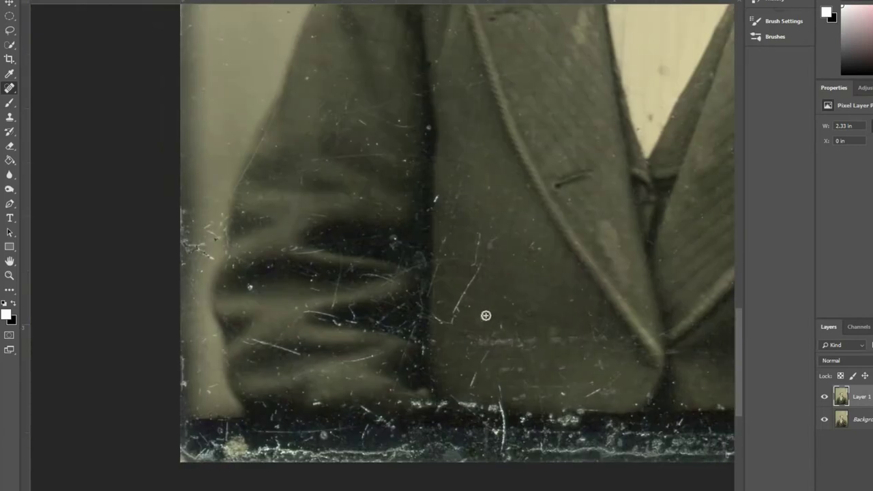
{"action": "left_click_drag", "start_coordinate": [481, 314], "coordinate": [501, 232]}
{"action": "left_click", "coordinate": [511, 300]}
{"action": "left_click", "coordinate": [437, 198]}
{"action": "left_click", "coordinate": [500, 327]}
{"action": "left_click_drag", "start_coordinate": [460, 366], "coordinate": [569, 369]}
{"action": "left_click", "coordinate": [585, 358]}
{"action": "left_click", "coordinate": [616, 338]}
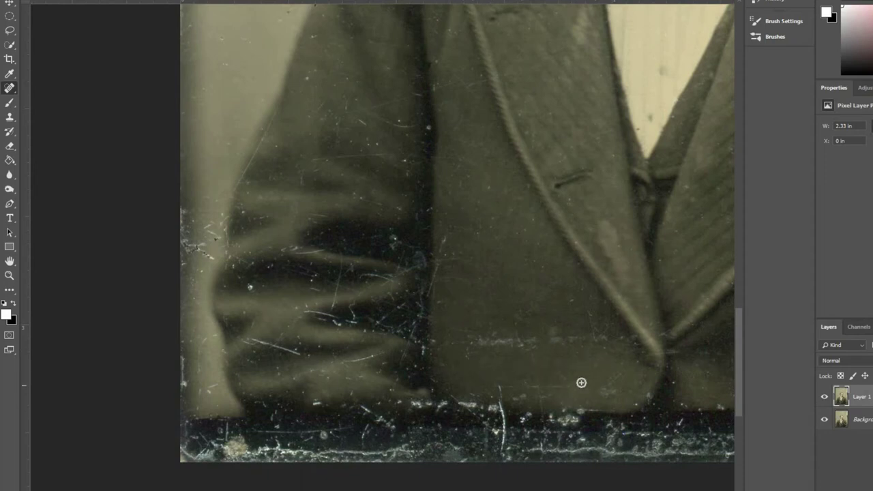
- Patch the lower-coat specks, then spot-heal scratches across the sleeve folds
{"action": "key", "text": "shift+j"}
{"action": "mouse_move", "coordinate": [444, 335]}
{"action": "left_mouse_down"}
{"action": "mouse_move", "coordinate": [566, 328]}
{"action": "mouse_move", "coordinate": [600, 312]}
{"action": "left_mouse_up"}
{"action": "key", "text": "ctrl+d"}
{"action": "key", "text": "ctrl+d"}
{"action": "key", "text": "shift+j"}
{"action": "left_click", "coordinate": [251, 287]}
{"action": "left_click_drag", "start_coordinate": [306, 356], "coordinate": [261, 341]}
{"action": "mouse_move", "coordinate": [297, 374]}
{"action": "left_mouse_down"}
{"action": "mouse_move", "coordinate": [326, 376]}
{"action": "mouse_move", "coordinate": [292, 355]}
{"action": "mouse_move", "coordinate": [336, 331]}
{"action": "left_mouse_up"}
- Heal the vertical coat scratch and the scratches across the upper sleeve
{"action": "scroll", "coordinate": [314, 368], "scroll_direction": "up", "scroll_amount": 1}
{"action": "scroll", "coordinate": [327, 367], "scroll_direction": "up", "scroll_amount": 1}
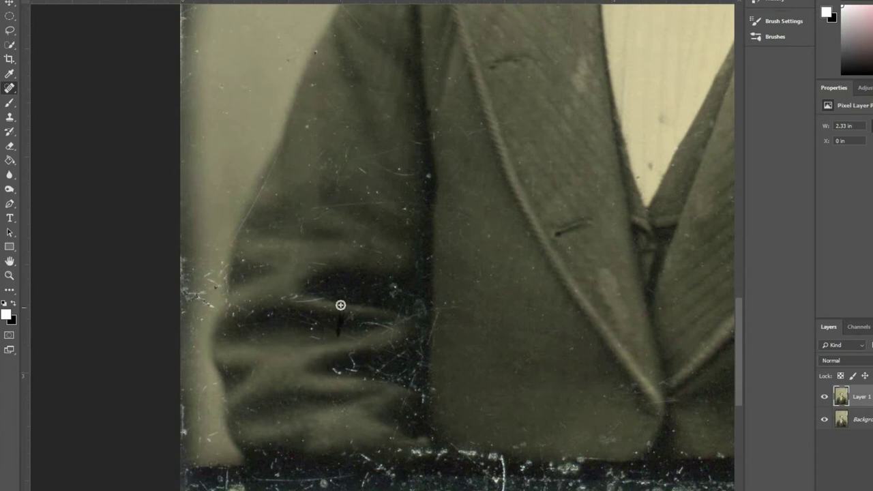
{"action": "left_click_drag", "start_coordinate": [324, 298], "coordinate": [275, 294]}
{"action": "left_click_drag", "start_coordinate": [419, 141], "coordinate": [351, 152]}
{"action": "left_click_drag", "start_coordinate": [466, 137], "coordinate": [539, 115]}
{"action": "left_click_drag", "start_coordinate": [403, 198], "coordinate": [314, 205]}
{"action": "scroll", "coordinate": [324, 214], "scroll_direction": "up", "scroll_amount": 3}
- Quick-select the sleeve, extending the selection along the lapel edge
{"action": "key", "text": "w"}
{"action": "left_click_drag", "start_coordinate": [368, 229], "coordinate": [341, 157]}
{"action": "key", "text": "alt+t"}
{"action": "key", "text": "Escape"}
{"action": "scroll", "coordinate": [457, 246], "scroll_direction": "down", "scroll_amount": 5}
{"action": "left_click_drag", "start_coordinate": [525, 341], "coordinate": [495, 86]}
{"action": "right_click", "coordinate": [573, 153]}
{"action": "left_click", "coordinate": [593, 156]}
{"action": "left_click", "coordinate": [824, 396]}
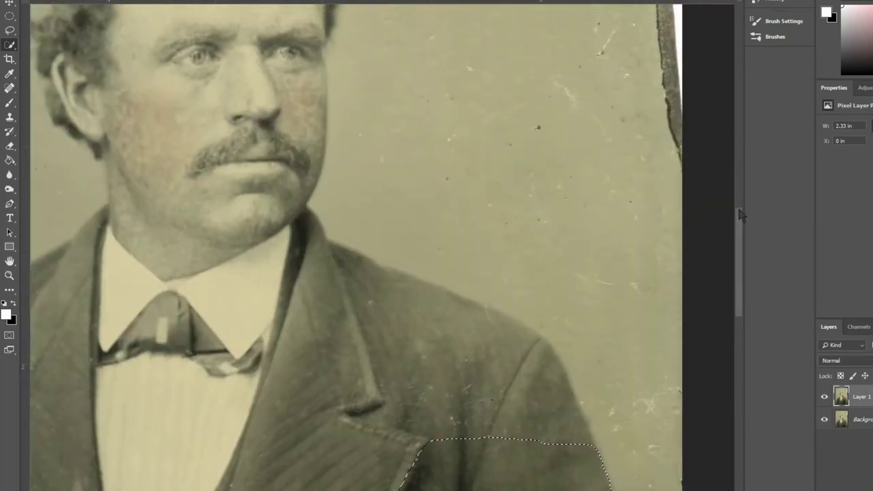
- Content-aware fill the damaged strips along the left edge of the portrait
{"action": "key", "text": "ctrl+0"}
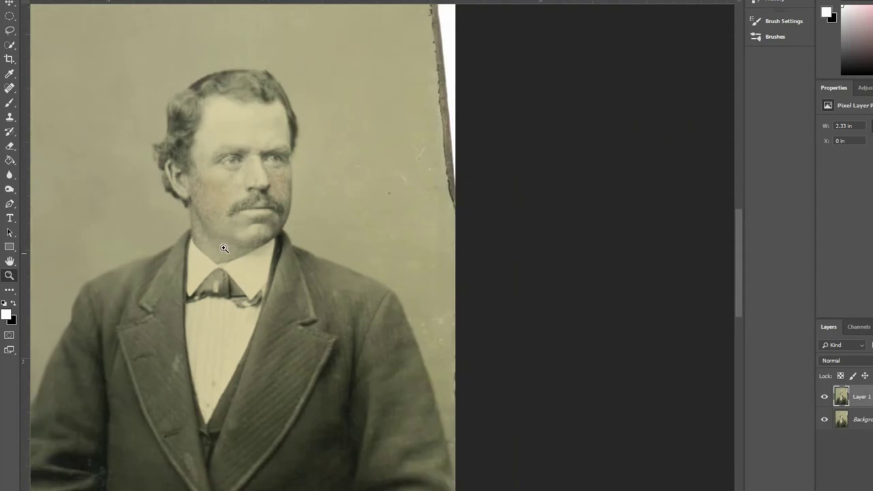
{"action": "left_click", "coordinate": [824, 396]}
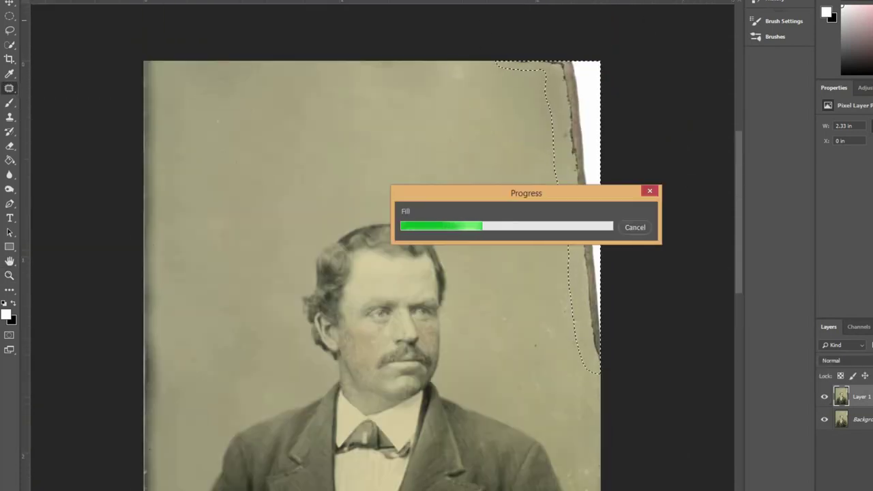
{"action": "left_click_drag", "start_coordinate": [165, 86], "coordinate": [113, 130]}
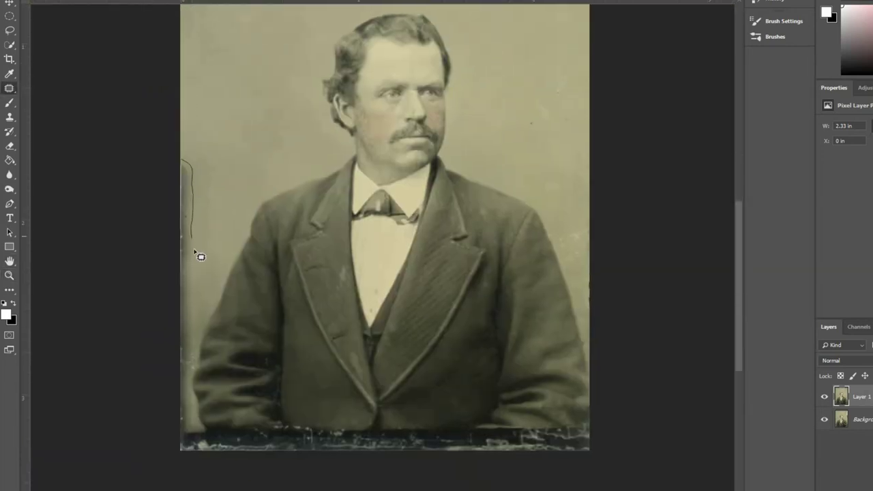
{"action": "left_click_drag", "start_coordinate": [191, 165], "coordinate": [130, 132]}
{"action": "key", "text": "shift+BackSpace"}
{"action": "key", "text": "Return"}
{"action": "left_click_drag", "start_coordinate": [185, 318], "coordinate": [191, 413]}
{"action": "key", "text": "shift+BackSpace"}
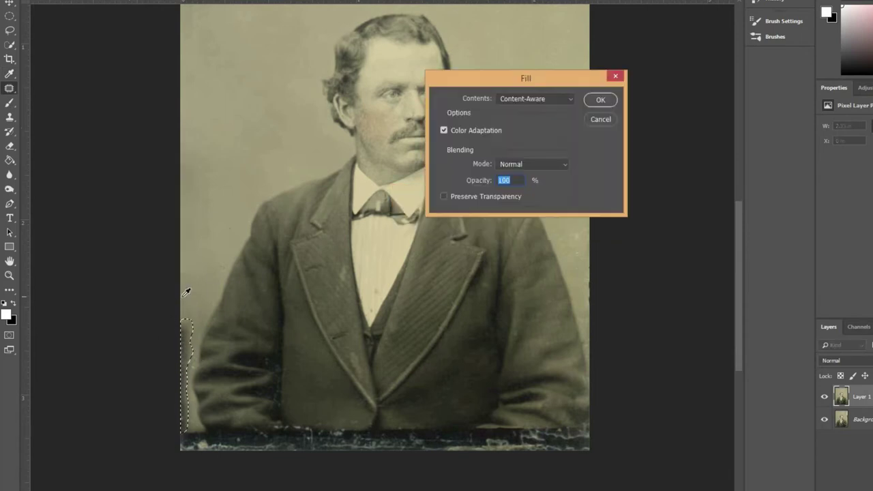
{"action": "key", "text": "Return"}
{"action": "key", "text": "ctrl+d"}
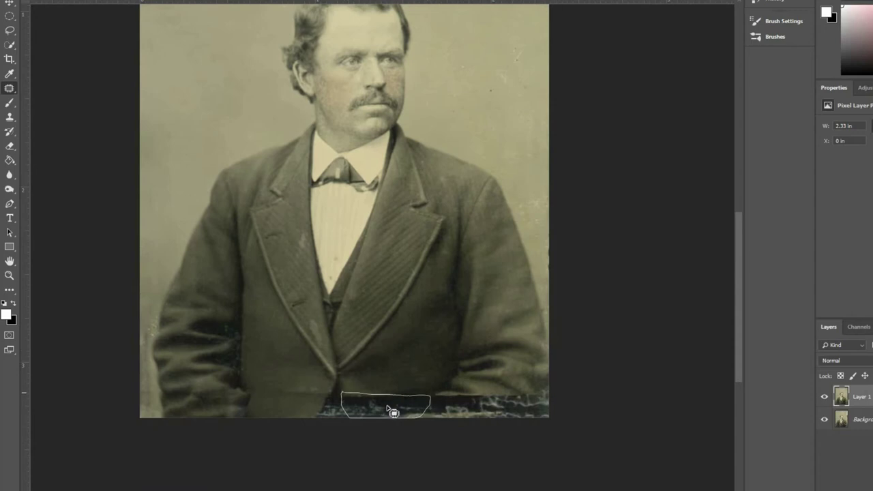
- Content-aware fill the damaged areas at the bottom centre and bottom right
{"action": "left_click_drag", "start_coordinate": [394, 411], "coordinate": [341, 372]}
{"action": "key", "text": "shift+BackSpace"}
{"action": "key", "text": "Return"}
{"action": "key", "text": "ctrl+d"}
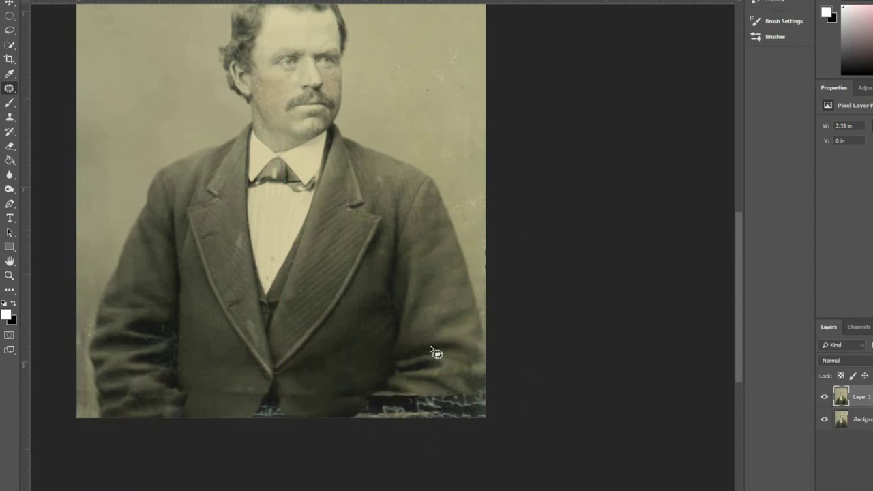
{"action": "key", "text": "shift+BackSpace"}
{"action": "key", "text": "Return"}
- Clone dark jacket texture over the light patch at the bottom of the tie
{"action": "left_click_drag", "start_coordinate": [472, 181], "coordinate": [470, 202]}
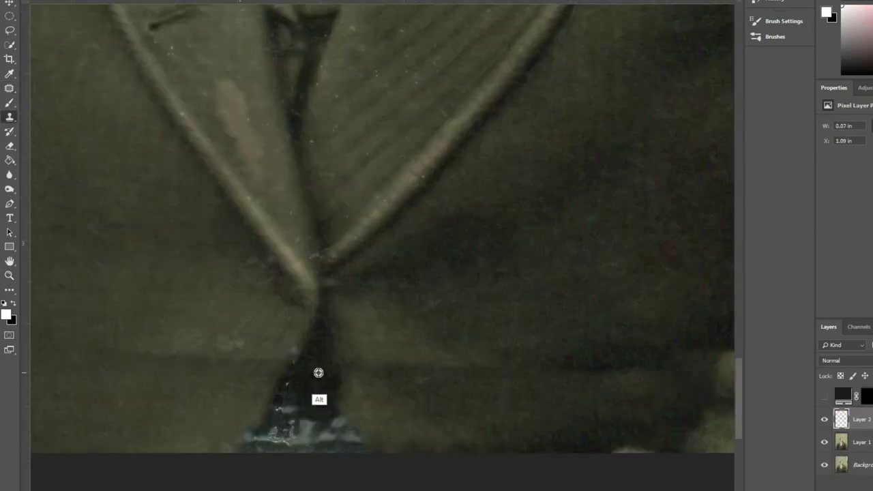
{"action": "left_click_drag", "start_coordinate": [321, 419], "coordinate": [309, 437]}
{"action": "mouse_move", "coordinate": [293, 406]}
{"action": "left_mouse_down"}
{"action": "mouse_move", "coordinate": [291, 421]}
{"action": "mouse_move", "coordinate": [261, 437]}
{"action": "mouse_move", "coordinate": [271, 430]}
{"action": "mouse_move", "coordinate": [306, 446]}
{"action": "mouse_move", "coordinate": [352, 435]}
{"action": "left_mouse_up"}
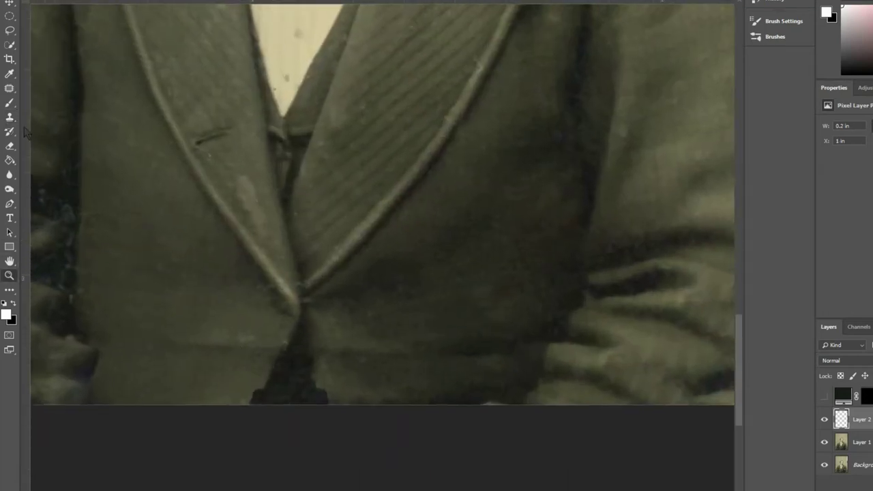
- Darken the light patch at the tie's bottom, merge Layer 2 down, and patch the flaw below the knot
{"action": "left_click_drag", "start_coordinate": [255, 396], "coordinate": [288, 351]}
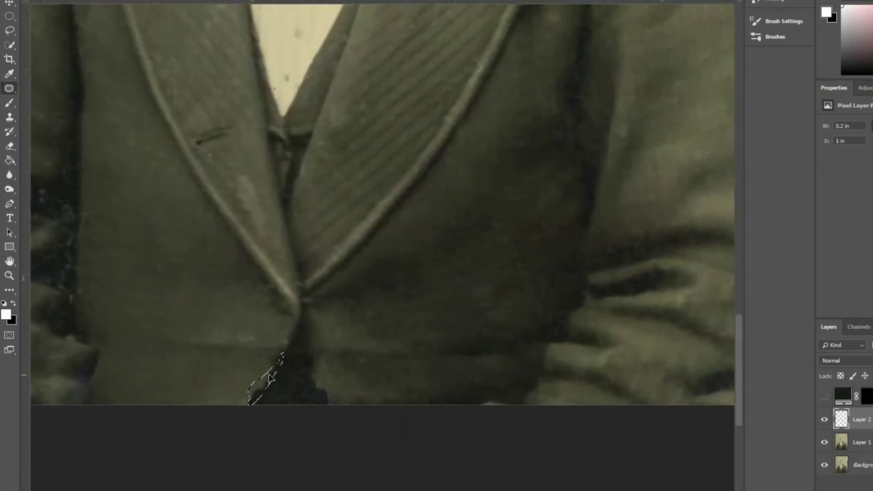
{"action": "key", "text": "ctrl+e"}
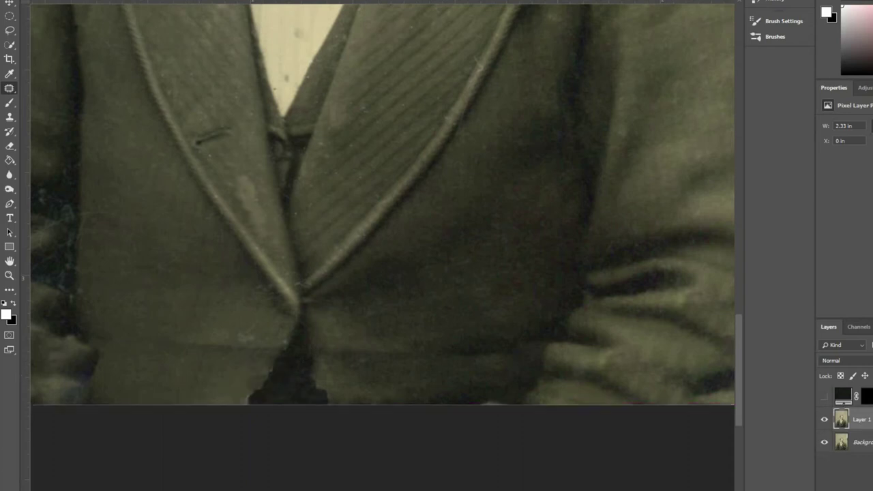
{"action": "left_click_drag", "start_coordinate": [310, 344], "coordinate": [356, 404]}
{"action": "left_click_drag", "start_coordinate": [311, 357], "coordinate": [325, 364]}
- Heal the specks in the background beside the face
{"action": "key", "text": "z"}
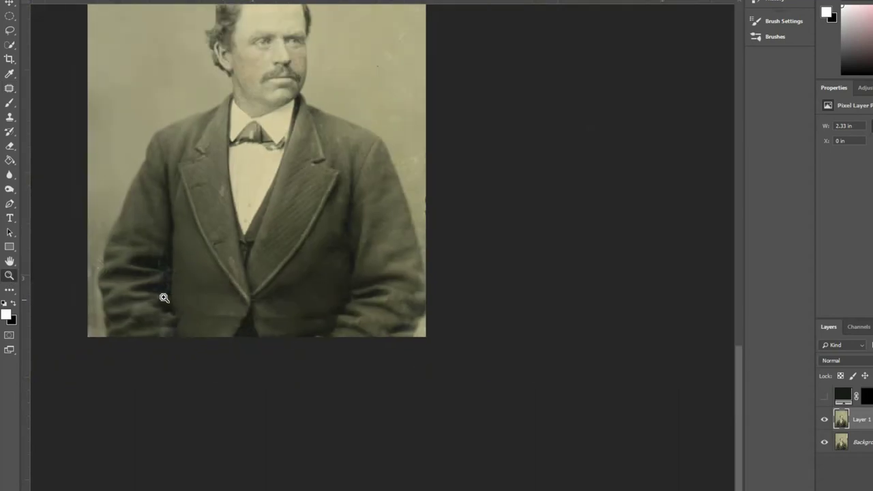
{"action": "mouse_move", "coordinate": [517, 146]}
{"action": "left_mouse_down"}
{"action": "mouse_move", "coordinate": [512, 179]}
{"action": "mouse_move", "coordinate": [544, 251]}
{"action": "left_mouse_up"}
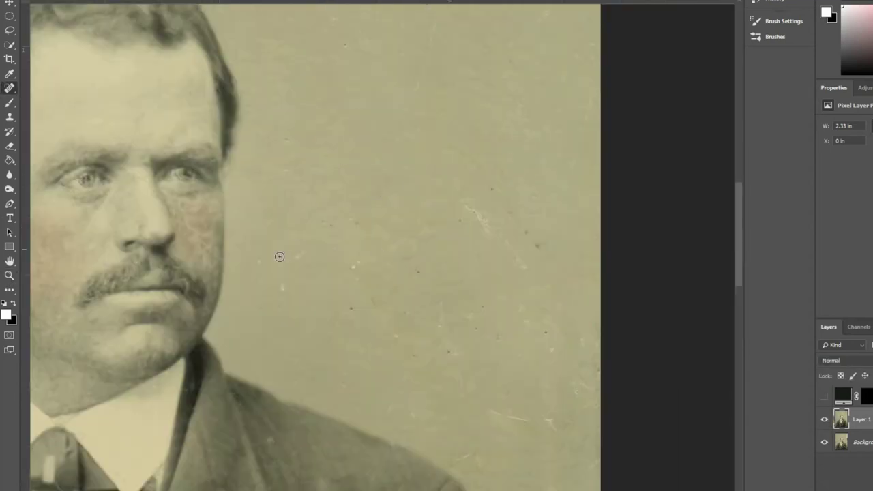
{"action": "left_click", "coordinate": [469, 318]}
{"action": "left_click_drag", "start_coordinate": [470, 298], "coordinate": [434, 358]}
{"action": "left_click_drag", "start_coordinate": [524, 306], "coordinate": [524, 327]}
{"action": "scroll", "coordinate": [652, 260], "scroll_direction": "down", "scroll_amount": 3}
{"action": "left_click_drag", "start_coordinate": [489, 262], "coordinate": [600, 254]}
{"action": "left_click_drag", "start_coordinate": [388, 287], "coordinate": [397, 315]}
{"action": "mouse_move", "coordinate": [581, 314]}
{"action": "left_mouse_down"}
{"action": "mouse_move", "coordinate": [599, 328]}
{"action": "mouse_move", "coordinate": [603, 403]}
{"action": "left_mouse_up"}
{"action": "scroll", "coordinate": [593, 287], "scroll_direction": "down", "scroll_amount": 3}
- Heal the specks on the jacket and along the left sleeve edge
{"action": "left_click", "coordinate": [568, 311]}
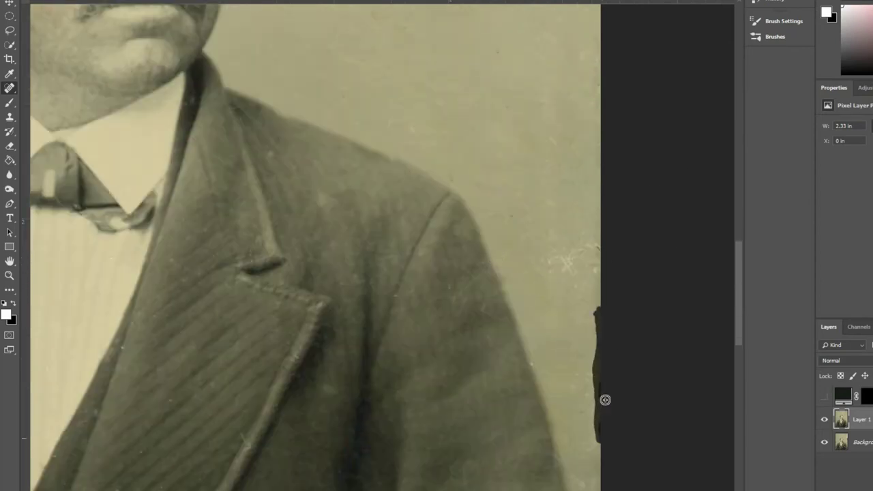
{"action": "left_click_drag", "start_coordinate": [593, 263], "coordinate": [564, 263]}
{"action": "scroll", "coordinate": [593, 262], "scroll_direction": "down", "scroll_amount": 3}
{"action": "key", "text": "shift+j"}
{"action": "scroll", "coordinate": [639, 234], "scroll_direction": "left", "scroll_amount": 10}
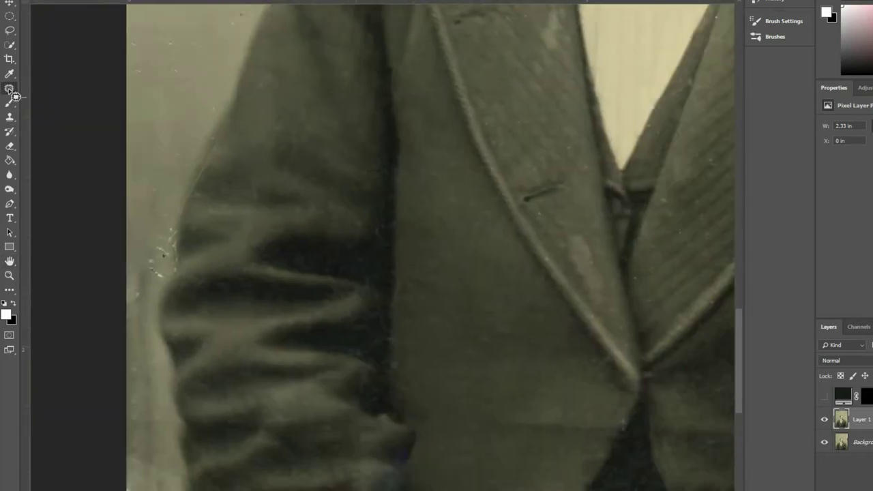
{"action": "left_click_drag", "start_coordinate": [230, 114], "coordinate": [219, 174]}
{"action": "left_click_drag", "start_coordinate": [173, 226], "coordinate": [160, 251]}
{"action": "left_click_drag", "start_coordinate": [196, 179], "coordinate": [181, 208]}
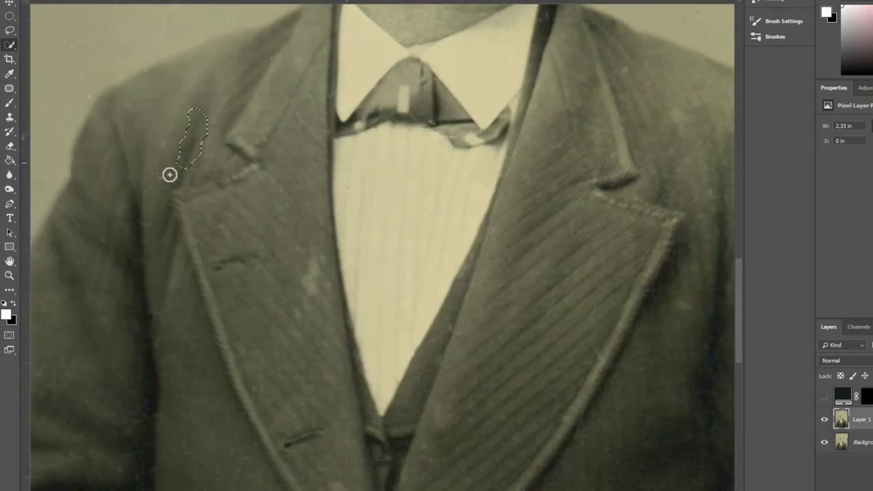
- Outline a blemish on the left shoulder and compare the retouched Layer 1 with the original
{"action": "left_click_drag", "start_coordinate": [170, 175], "coordinate": [173, 204]}
{"action": "left_click", "coordinate": [824, 419]}
{"action": "left_click", "coordinate": [824, 420]}
{"action": "left_click", "coordinate": [824, 420]}
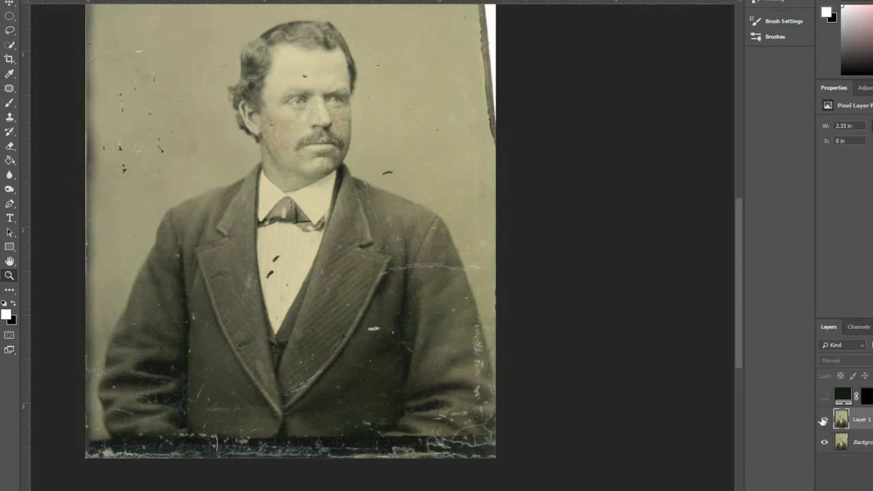
{"action": "left_click", "coordinate": [824, 419]}
- Spot-heal the mark near the collar and compare the whole portrait against the original
{"action": "left_click", "coordinate": [69, 88]}
{"action": "left_click_drag", "start_coordinate": [557, 242], "coordinate": [655, 228]}
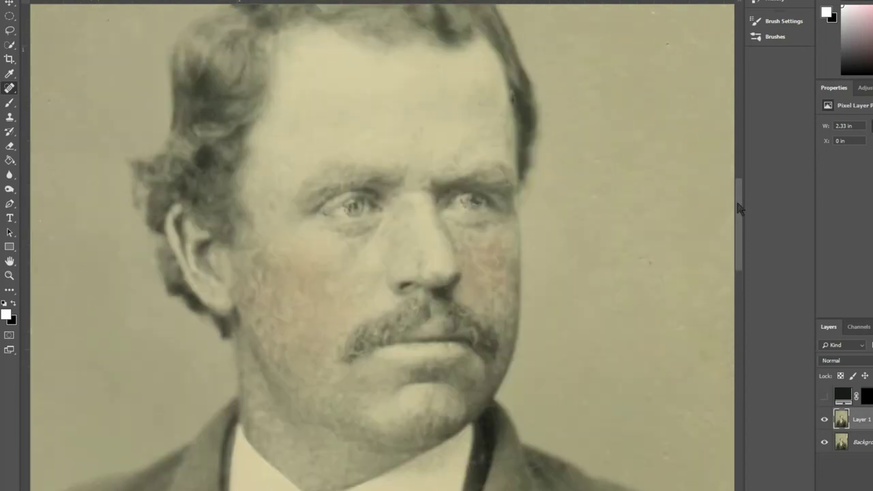
{"action": "left_click", "coordinate": [159, 322], "text": "alt"}
{"action": "left_click", "coordinate": [824, 420]}
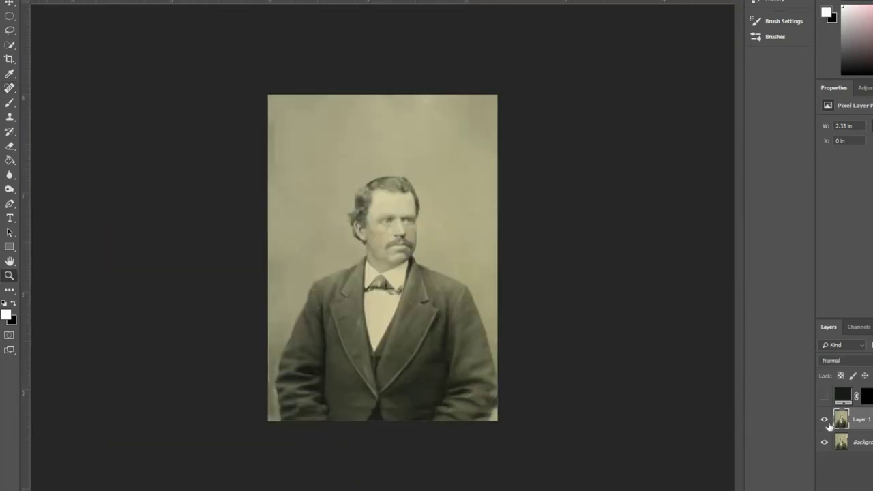
- Lift the shirt tone in a Curves layer to brighten the photo, toggling it to compare
{"action": "left_click", "coordinate": [824, 420]}
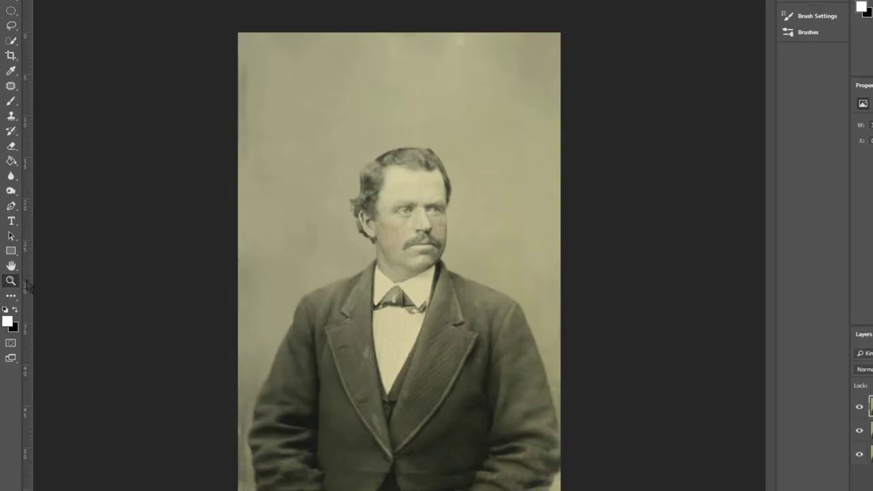
{"action": "left_click", "coordinate": [365, 276]}
{"action": "left_click", "coordinate": [366, 287], "text": "alt"}
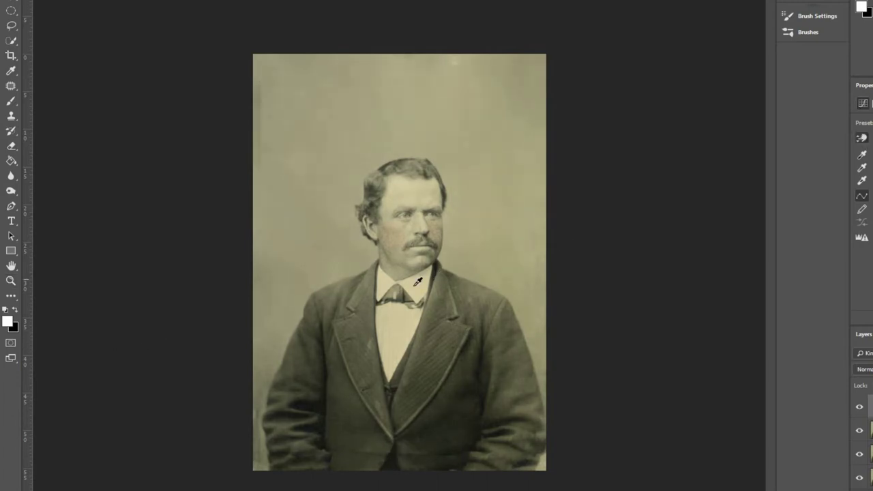
{"action": "left_click_drag", "start_coordinate": [418, 286], "coordinate": [419, 282]}
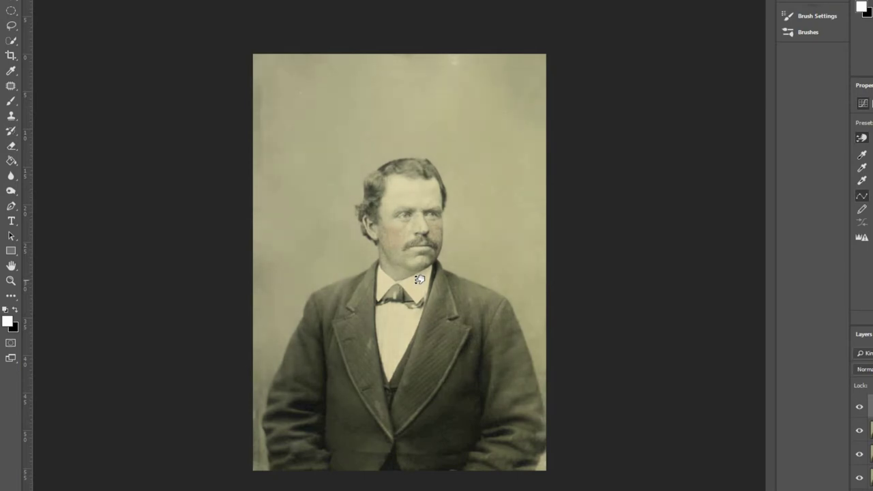
{"action": "left_click", "coordinate": [861, 409]}
{"action": "left_click", "coordinate": [861, 409]}
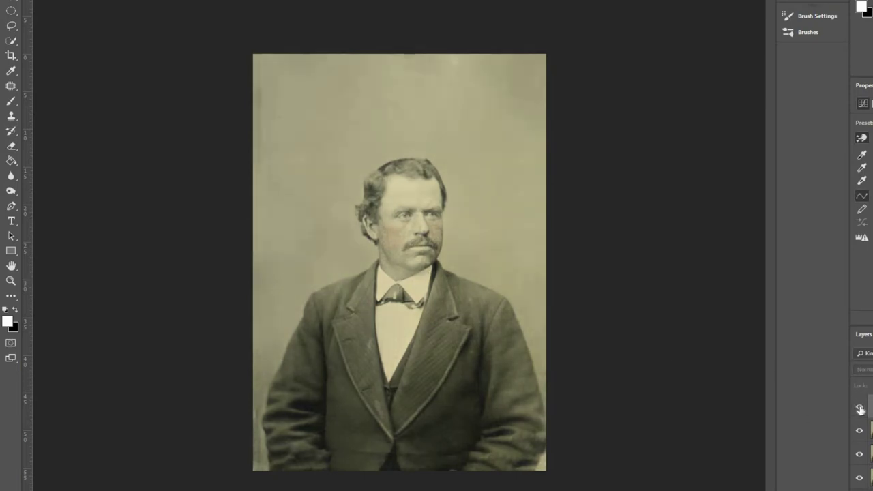
{"action": "left_click", "coordinate": [861, 409]}
{"action": "left_click", "coordinate": [861, 409]}
{"action": "left_click", "coordinate": [861, 409]}
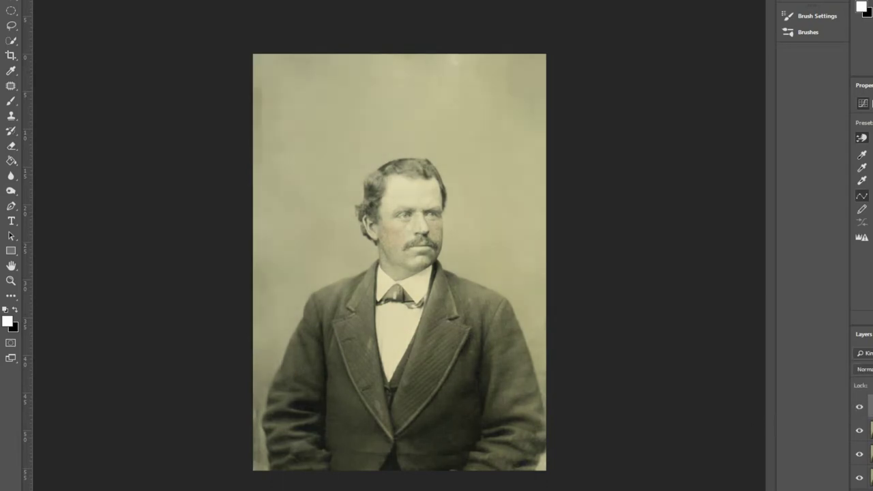
{"action": "key", "text": "z"}
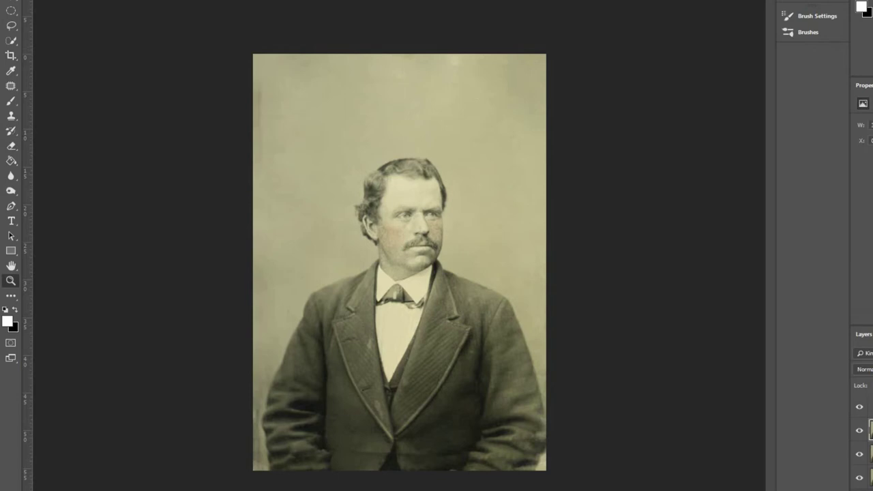
{"action": "left_click", "coordinate": [176, 0]}
{"action": "mouse_move", "coordinate": [205, 172]}
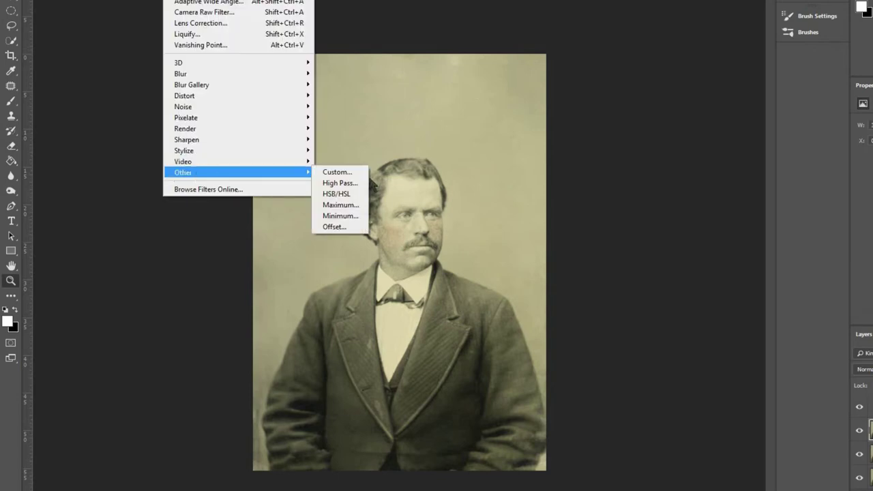
- Apply a 3.0-pixel High Pass filter and set the layer to Linear Light blending
{"action": "left_click", "coordinate": [354, 182]}
{"action": "left_click_drag", "start_coordinate": [550, 136], "coordinate": [546, 102]}
{"action": "left_click_drag", "start_coordinate": [545, 150], "coordinate": [553, 191]}
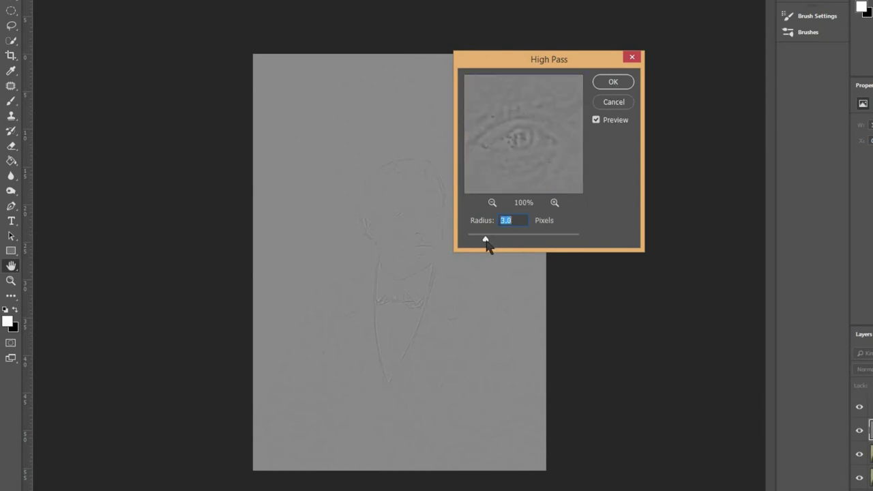
{"action": "left_click", "coordinate": [613, 82]}
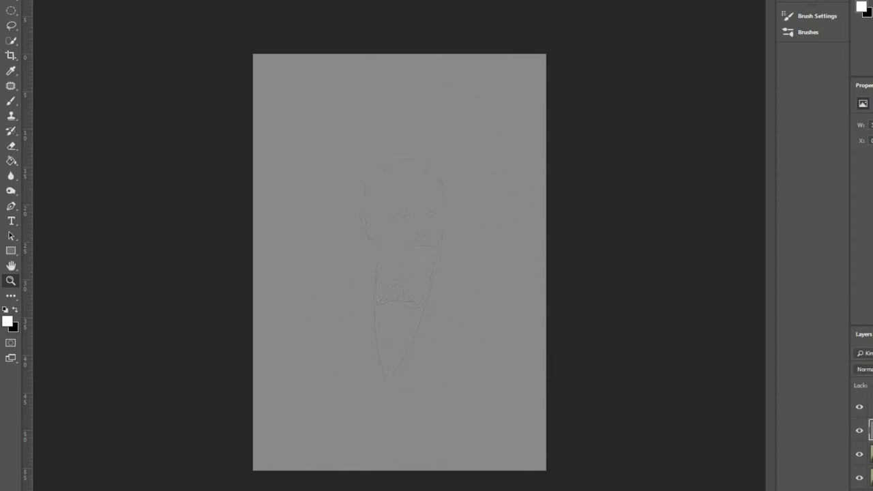
{"action": "left_click", "coordinate": [870, 371]}
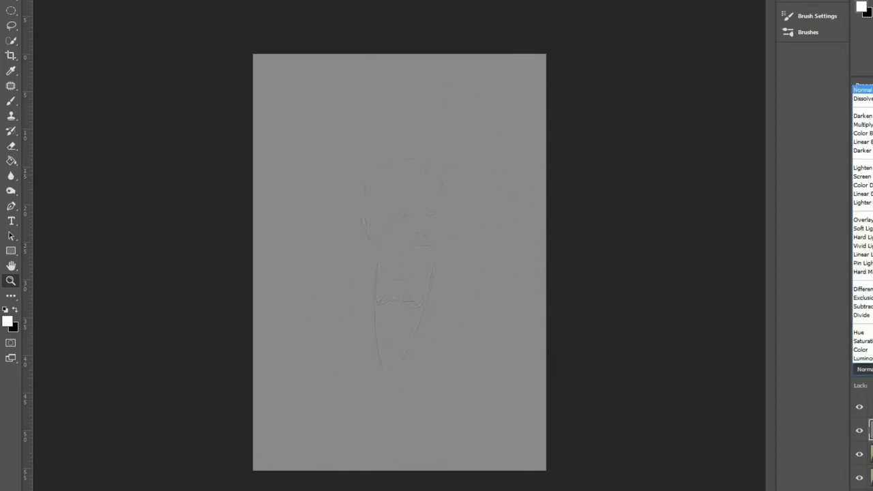
{"action": "left_click", "coordinate": [870, 261]}
- Merge the sharpening and curves layers into the photo, then toggle to compare
{"action": "key", "text": "ctrl+e"}
{"action": "left_click_drag", "start_coordinate": [405, 376], "coordinate": [428, 390]}
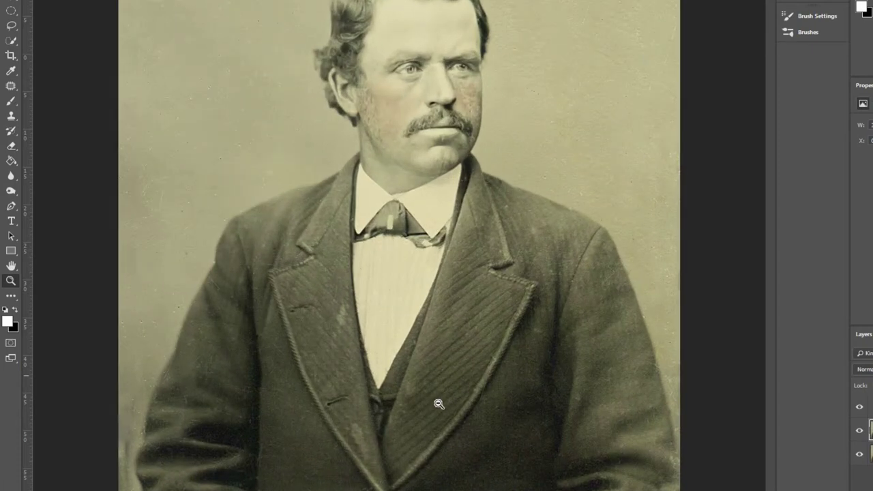
{"action": "key", "text": "ctrl+minus"}
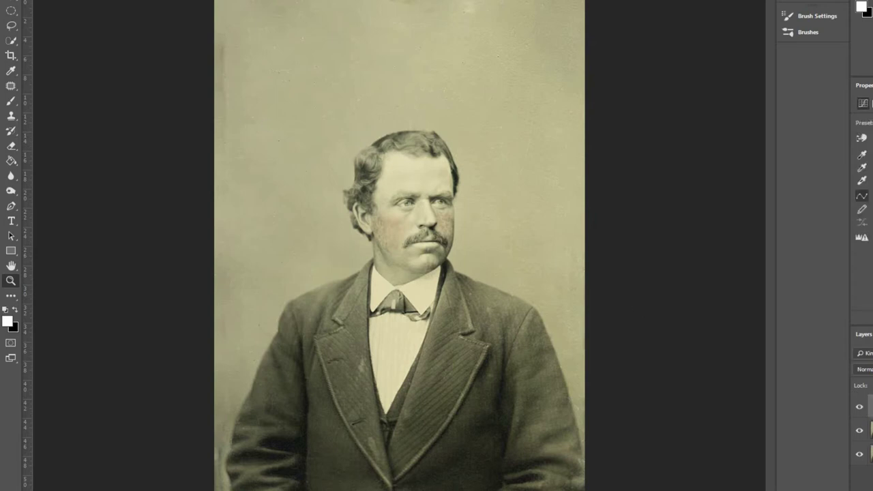
{"action": "left_click", "coordinate": [113, 362]}
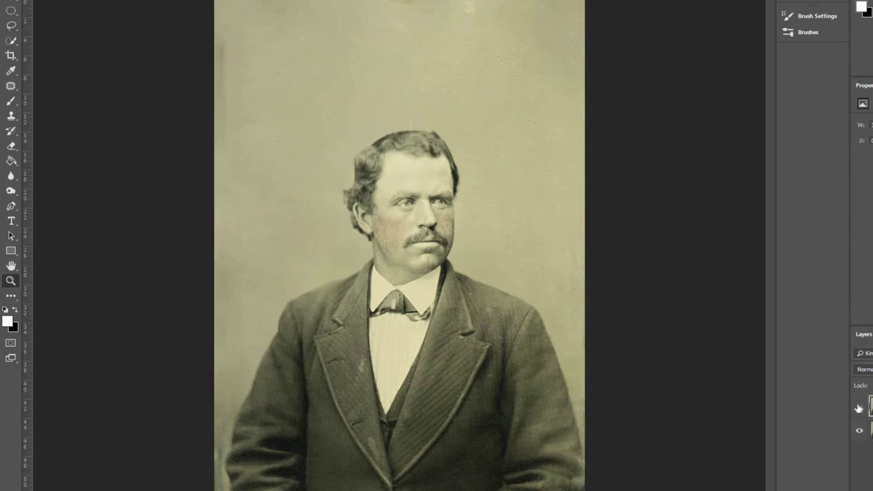
{"action": "left_click", "coordinate": [859, 408]}
{"action": "left_click", "coordinate": [859, 408]}
{"action": "left_click", "coordinate": [858, 408]}
{"action": "left_click", "coordinate": [859, 408]}
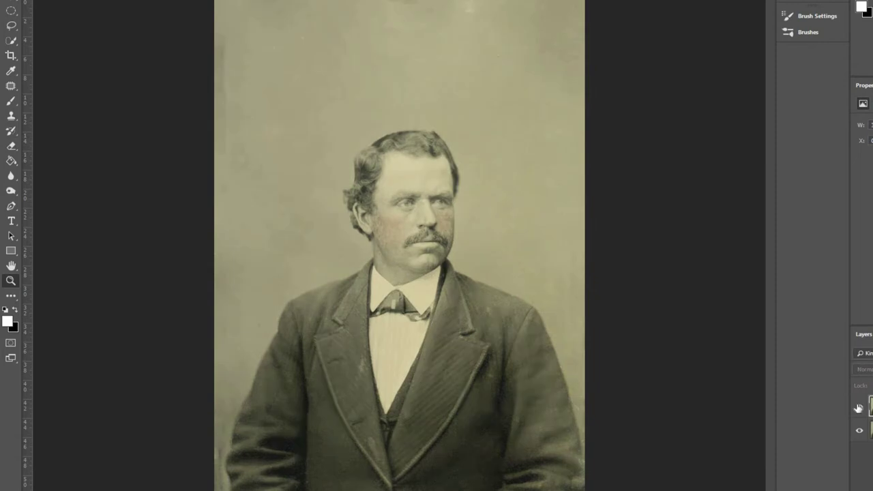
{"action": "left_click", "coordinate": [859, 408]}
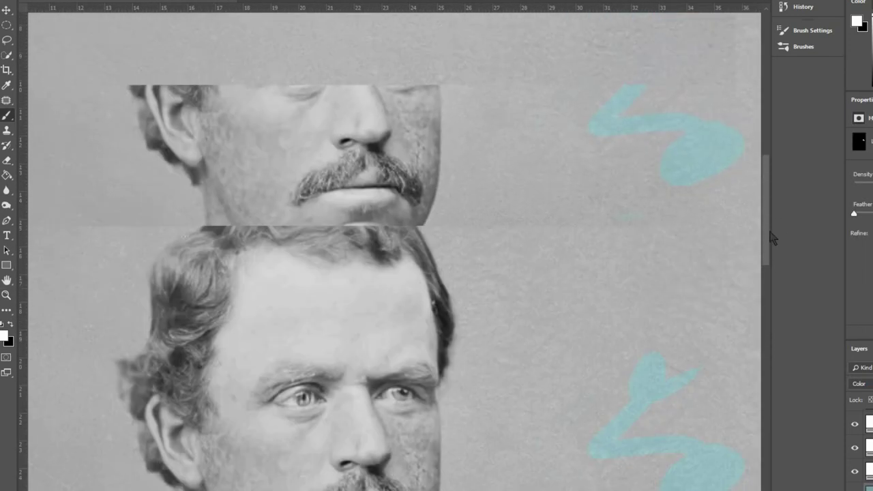
- Paint the teal mask white along the head's edge and the shoulder
{"action": "left_click_drag", "start_coordinate": [456, 315], "coordinate": [444, 367]}
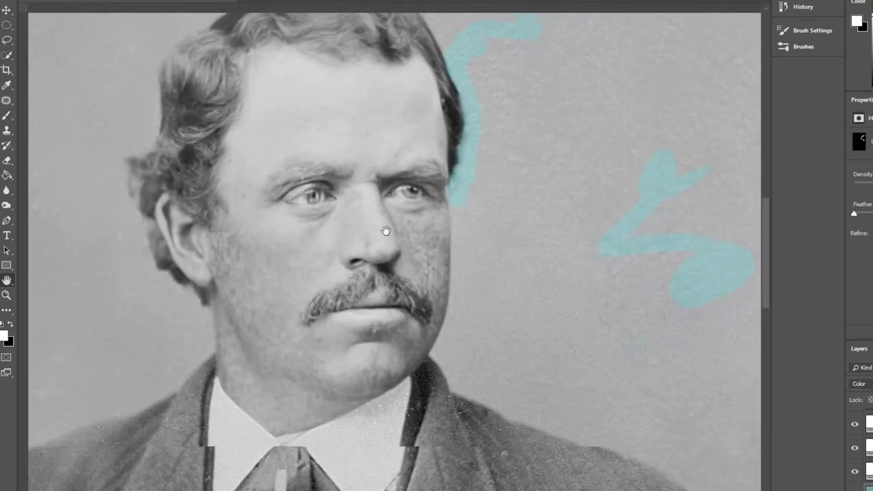
{"action": "left_click_drag", "start_coordinate": [390, 218], "coordinate": [386, 315]}
{"action": "left_click_drag", "start_coordinate": [420, 405], "coordinate": [600, 477]}
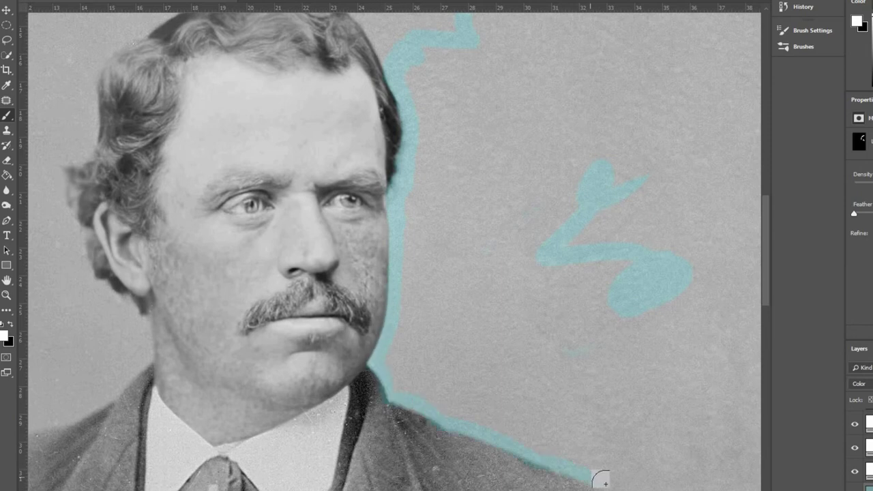
{"action": "scroll", "coordinate": [600, 477], "scroll_direction": "down", "scroll_amount": 5}
{"action": "scroll", "coordinate": [477, 205], "scroll_direction": "right", "scroll_amount": 3}
{"action": "mouse_move", "coordinate": [474, 159]}
{"action": "left_mouse_down"}
{"action": "mouse_move", "coordinate": [571, 418]}
{"action": "mouse_move", "coordinate": [580, 472]}
{"action": "mouse_move", "coordinate": [588, 425]}
{"action": "left_mouse_up"}
{"action": "scroll", "coordinate": [643, 374], "scroll_direction": "up", "scroll_amount": 5}
{"action": "scroll", "coordinate": [643, 374], "scroll_direction": "left", "scroll_amount": 5}
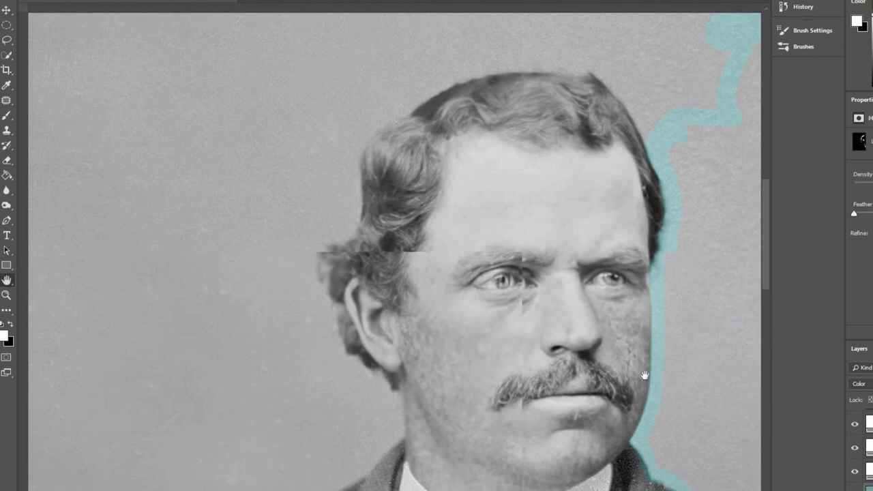
- Extend teal around the hair top, ear, neck, coat and arm edges, covering remaining grey background
{"action": "mouse_move", "coordinate": [623, 97]}
{"action": "left_mouse_down"}
{"action": "mouse_move", "coordinate": [556, 58]}
{"action": "mouse_move", "coordinate": [454, 74]}
{"action": "mouse_move", "coordinate": [357, 143]}
{"action": "mouse_move", "coordinate": [322, 259]}
{"action": "mouse_move", "coordinate": [331, 273]}
{"action": "mouse_move", "coordinate": [309, 206]}
{"action": "left_mouse_up"}
{"action": "mouse_move", "coordinate": [347, 175]}
{"action": "left_mouse_down"}
{"action": "mouse_move", "coordinate": [409, 281]}
{"action": "mouse_move", "coordinate": [404, 297]}
{"action": "left_mouse_up"}
{"action": "mouse_move", "coordinate": [380, 336]}
{"action": "left_mouse_down"}
{"action": "mouse_move", "coordinate": [275, 366]}
{"action": "mouse_move", "coordinate": [205, 401]}
{"action": "mouse_move", "coordinate": [337, 135]}
{"action": "mouse_move", "coordinate": [304, 160]}
{"action": "mouse_move", "coordinate": [214, 332]}
{"action": "mouse_move", "coordinate": [186, 421]}
{"action": "left_mouse_up"}
{"action": "mouse_move", "coordinate": [266, 253]}
{"action": "left_mouse_down"}
{"action": "mouse_move", "coordinate": [273, 74]}
{"action": "mouse_move", "coordinate": [216, 7]}
{"action": "left_mouse_up"}
{"action": "mouse_move", "coordinate": [140, 179]}
{"action": "left_mouse_down"}
{"action": "mouse_move", "coordinate": [123, 316]}
{"action": "mouse_move", "coordinate": [140, 414]}
{"action": "mouse_move", "coordinate": [137, 471]}
{"action": "mouse_move", "coordinate": [107, 306]}
{"action": "mouse_move", "coordinate": [131, 195]}
{"action": "mouse_move", "coordinate": [89, 67]}
{"action": "left_mouse_up"}
{"action": "scroll", "coordinate": [220, 97], "scroll_direction": "up", "scroll_amount": 5}
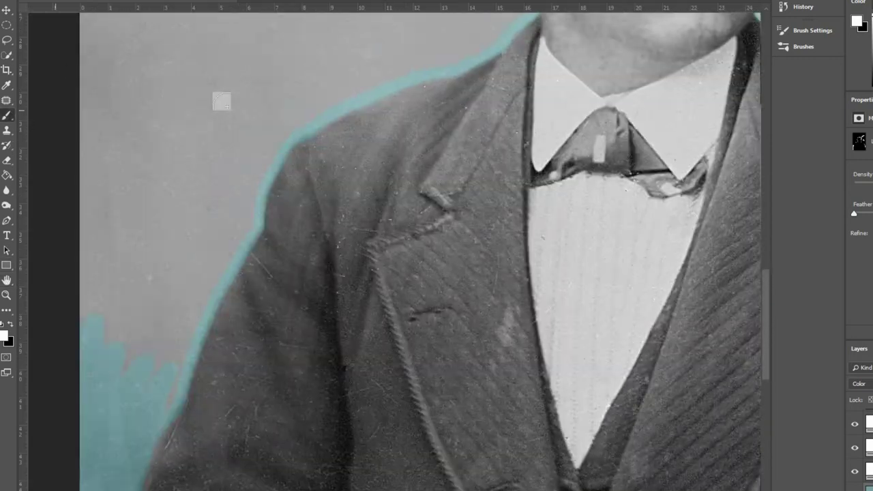
{"action": "scroll", "coordinate": [358, 271], "scroll_direction": "up", "scroll_amount": 5}
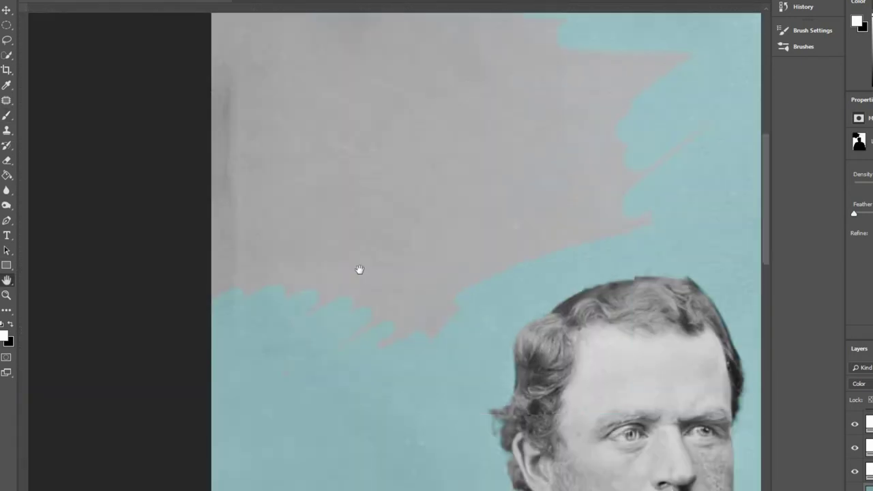
{"action": "scroll", "coordinate": [450, 43], "scroll_direction": "right", "scroll_amount": 3}
{"action": "mouse_move", "coordinate": [228, 243]}
{"action": "left_mouse_down"}
{"action": "mouse_move", "coordinate": [463, 226]}
{"action": "mouse_move", "coordinate": [129, 243]}
{"action": "mouse_move", "coordinate": [328, 72]}
{"action": "mouse_move", "coordinate": [72, 149]}
{"action": "left_mouse_up"}
- Paint more green onto the tie's left side
{"action": "key", "text": "ctrl+minus"}
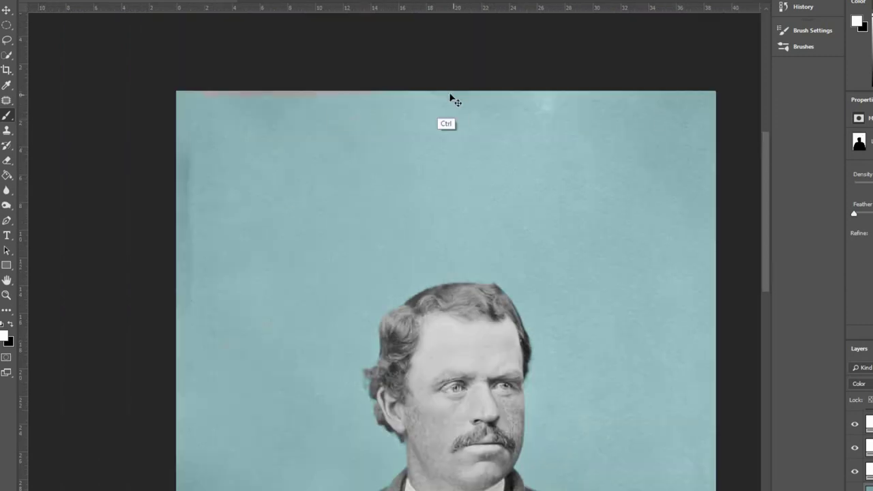
{"action": "key", "text": "ctrl+minus"}
{"action": "key", "text": "ctrl+minus"}
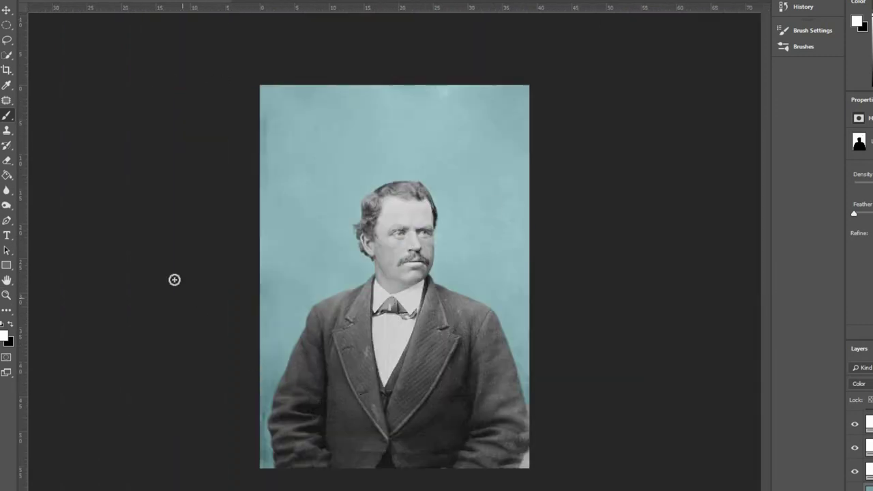
{"action": "key", "text": "ctrl+plus"}
{"action": "key", "text": "ctrl+plus"}
{"action": "key", "text": "ctrl+plus"}
{"action": "scroll", "coordinate": [397, 233], "scroll_direction": "down", "scroll_amount": 3}
{"action": "left_click_drag", "start_coordinate": [338, 259], "coordinate": [401, 221]}
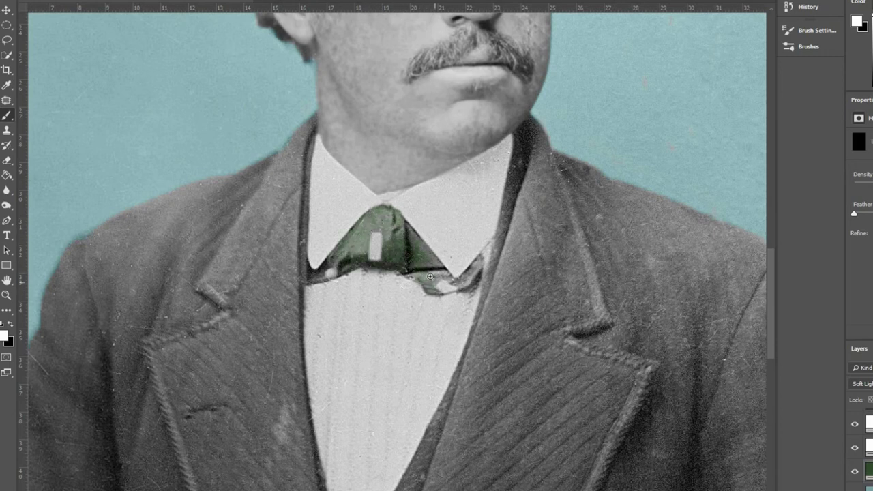
- Mute the teal background fill toward grey-blue and open the tie-spots colour fill
{"action": "double_click", "coordinate": [870, 472]}
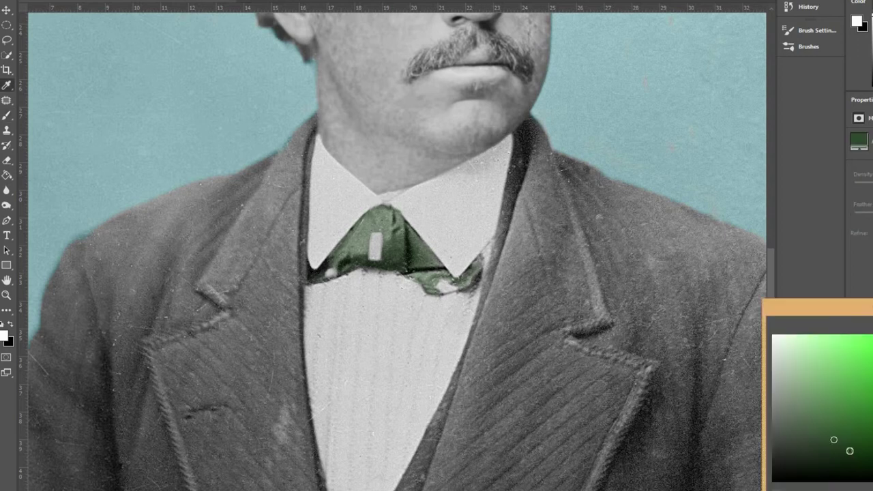
{"action": "key", "text": "Escape"}
{"action": "double_click", "coordinate": [869, 486]}
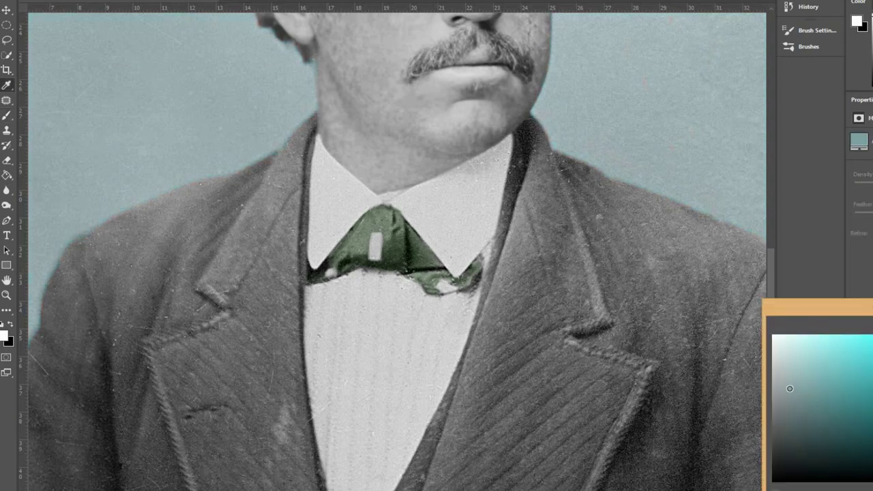
{"action": "key", "text": "Escape"}
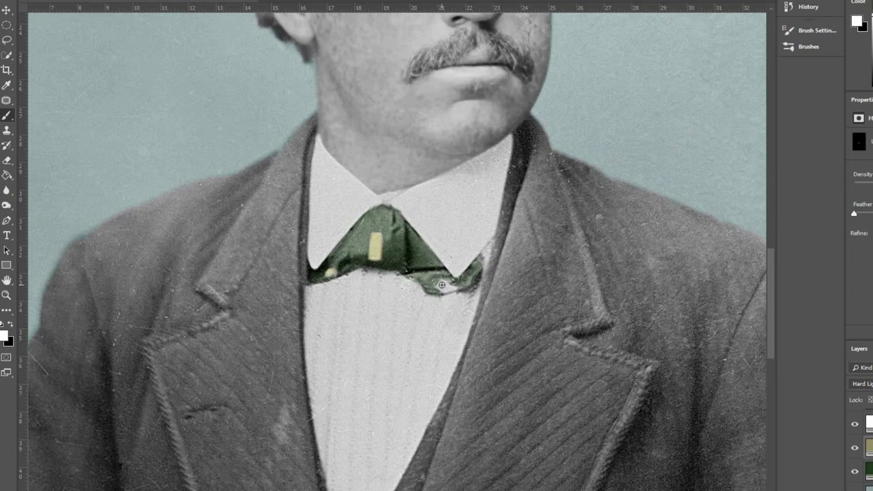
{"action": "double_click", "coordinate": [870, 447]}
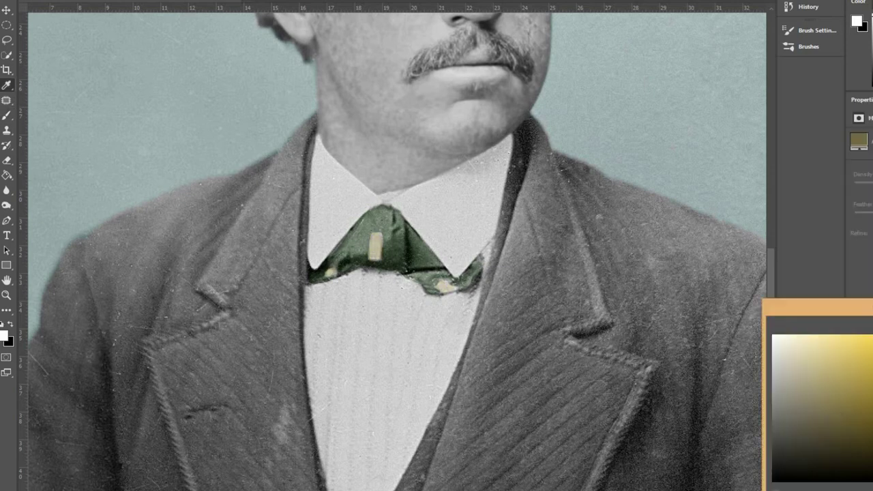
- Confirm yellow for the tie spots and paint brown along the lapel, vest edges and left collar
{"action": "key", "text": "Return"}
{"action": "scroll", "coordinate": [527, 44], "scroll_direction": "down", "scroll_amount": 3}
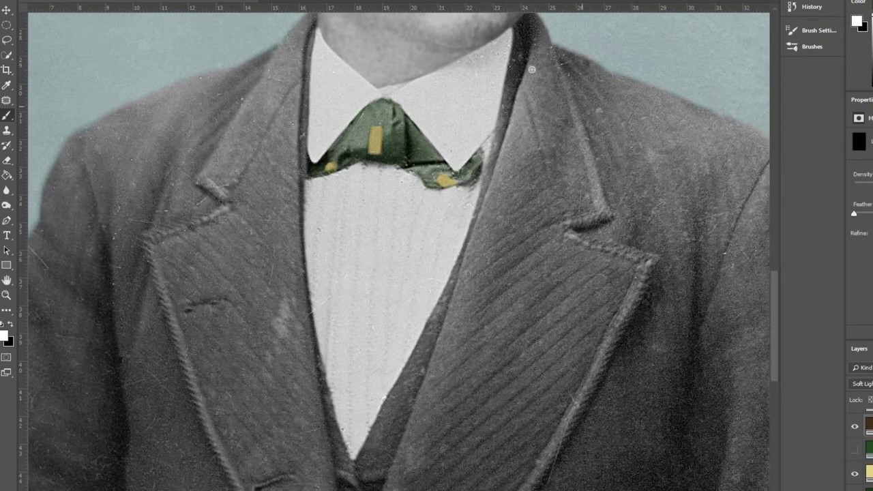
{"action": "left_click_drag", "start_coordinate": [527, 45], "coordinate": [505, 106]}
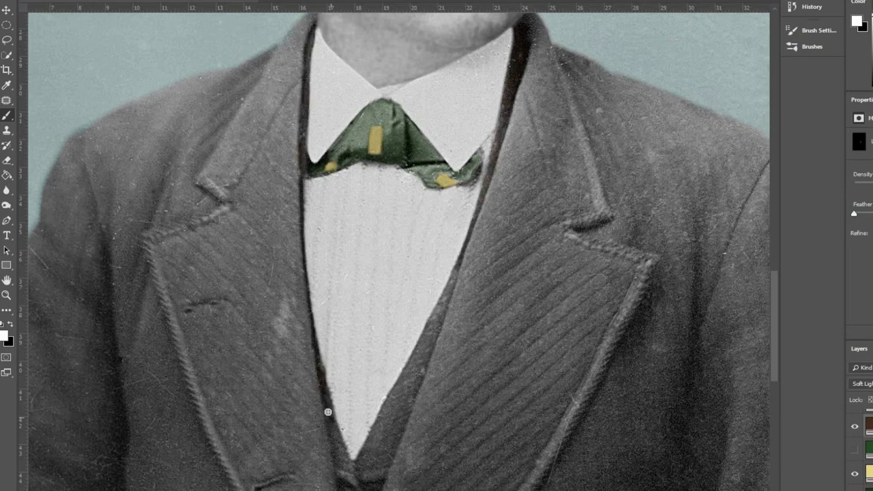
{"action": "left_click_drag", "start_coordinate": [370, 475], "coordinate": [401, 383]}
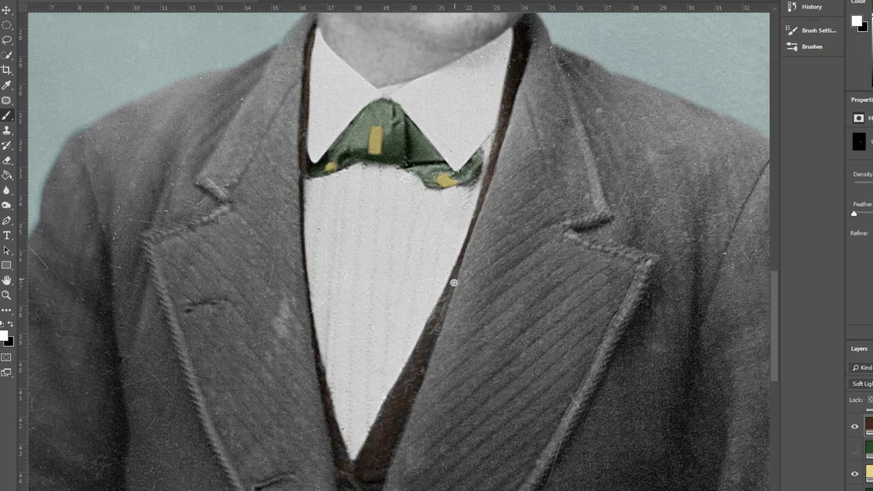
{"action": "left_click_drag", "start_coordinate": [454, 282], "coordinate": [408, 335]}
{"action": "mouse_move", "coordinate": [385, 367]}
{"action": "left_mouse_down"}
{"action": "mouse_move", "coordinate": [389, 384]}
{"action": "mouse_move", "coordinate": [516, 182]}
{"action": "mouse_move", "coordinate": [573, 279]}
{"action": "left_mouse_up"}
{"action": "left_click_drag", "start_coordinate": [287, 183], "coordinate": [266, 208]}
{"action": "left_click_drag", "start_coordinate": [298, 174], "coordinate": [285, 200]}
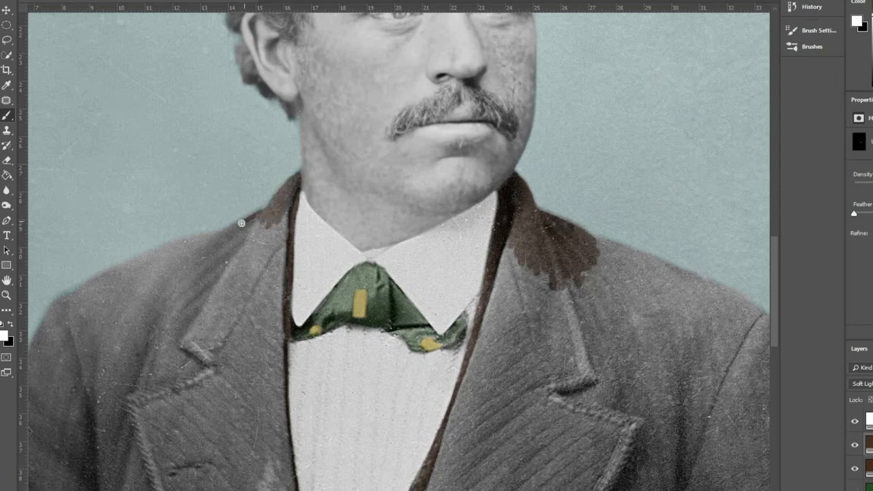
- Enlarge the brush and paint brown over the left coat and lower jacket
{"action": "scroll", "coordinate": [128, 264], "scroll_direction": "down", "scroll_amount": 5}
{"action": "scroll", "coordinate": [127, 264], "scroll_direction": "left", "scroll_amount": 5}
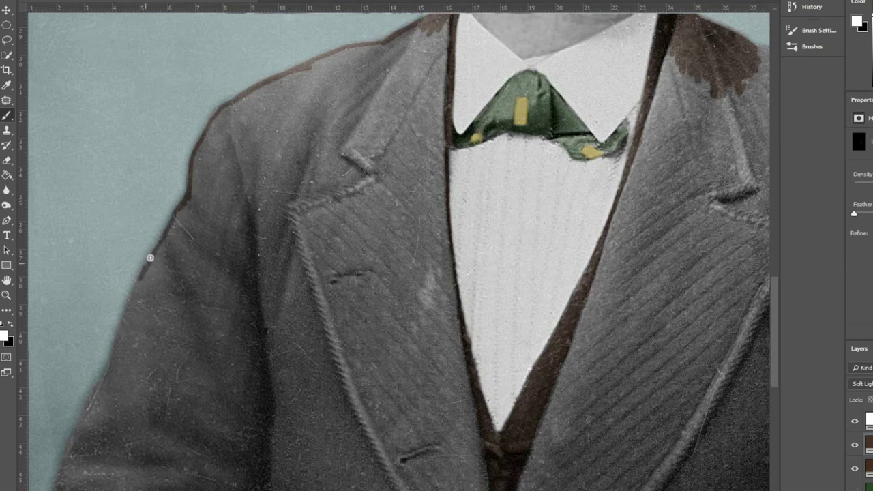
{"action": "scroll", "coordinate": [151, 259], "scroll_direction": "down", "scroll_amount": 5}
{"action": "scroll", "coordinate": [151, 259], "scroll_direction": "left", "scroll_amount": 2}
{"action": "right_click", "coordinate": [360, 200]}
{"action": "mouse_move", "coordinate": [210, 133]}
{"action": "left_mouse_down"}
{"action": "mouse_move", "coordinate": [179, 145]}
{"action": "mouse_move", "coordinate": [113, 326]}
{"action": "mouse_move", "coordinate": [123, 397]}
{"action": "mouse_move", "coordinate": [144, 451]}
{"action": "left_mouse_up"}
{"action": "scroll", "coordinate": [119, 380], "scroll_direction": "down", "scroll_amount": 5}
{"action": "left_click_drag", "start_coordinate": [119, 379], "coordinate": [115, 442]}
{"action": "mouse_move", "coordinate": [558, 317]}
{"action": "left_mouse_down"}
{"action": "mouse_move", "coordinate": [550, 364]}
{"action": "mouse_move", "coordinate": [518, 436]}
{"action": "mouse_move", "coordinate": [380, 457]}
{"action": "mouse_move", "coordinate": [199, 398]}
{"action": "mouse_move", "coordinate": [183, 386]}
{"action": "mouse_move", "coordinate": [351, 343]}
{"action": "mouse_move", "coordinate": [195, 219]}
{"action": "mouse_move", "coordinate": [175, 132]}
{"action": "mouse_move", "coordinate": [146, 249]}
{"action": "mouse_move", "coordinate": [144, 329]}
{"action": "mouse_move", "coordinate": [361, 286]}
{"action": "mouse_move", "coordinate": [526, 309]}
{"action": "mouse_move", "coordinate": [586, 376]}
{"action": "mouse_move", "coordinate": [610, 443]}
{"action": "left_mouse_up"}
- Paint brown from the left shoulder to the chest, down the left lapel and jacket's right edge
{"action": "scroll", "coordinate": [166, 91], "scroll_direction": "up", "scroll_amount": 10}
{"action": "mouse_move", "coordinate": [440, 137]}
{"action": "left_mouse_down"}
{"action": "mouse_move", "coordinate": [347, 161]}
{"action": "mouse_move", "coordinate": [198, 280]}
{"action": "mouse_move", "coordinate": [351, 289]}
{"action": "mouse_move", "coordinate": [221, 262]}
{"action": "mouse_move", "coordinate": [431, 152]}
{"action": "mouse_move", "coordinate": [345, 323]}
{"action": "mouse_move", "coordinate": [436, 312]}
{"action": "mouse_move", "coordinate": [265, 357]}
{"action": "mouse_move", "coordinate": [178, 353]}
{"action": "mouse_move", "coordinate": [210, 343]}
{"action": "mouse_move", "coordinate": [320, 374]}
{"action": "mouse_move", "coordinate": [444, 326]}
{"action": "mouse_move", "coordinate": [362, 470]}
{"action": "mouse_move", "coordinate": [384, 352]}
{"action": "left_mouse_up"}
{"action": "scroll", "coordinate": [384, 353], "scroll_direction": "down", "scroll_amount": 5}
{"action": "mouse_move", "coordinate": [335, 140]}
{"action": "left_mouse_down"}
{"action": "mouse_move", "coordinate": [380, 373]}
{"action": "mouse_move", "coordinate": [307, 320]}
{"action": "mouse_move", "coordinate": [324, 360]}
{"action": "mouse_move", "coordinate": [209, 318]}
{"action": "mouse_move", "coordinate": [226, 462]}
{"action": "mouse_move", "coordinate": [320, 478]}
{"action": "left_mouse_up"}
{"action": "key", "text": "ctrl+minus"}
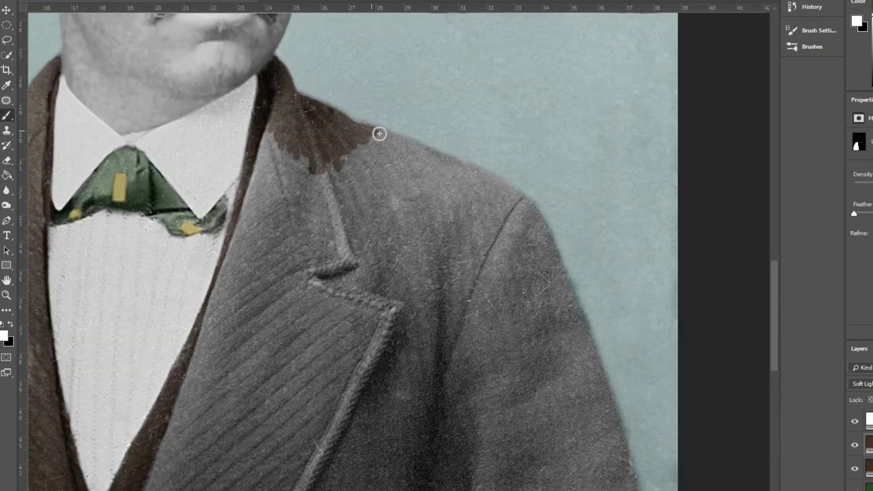
{"action": "scroll", "coordinate": [515, 459], "scroll_direction": "up", "scroll_amount": 3}
{"action": "mouse_move", "coordinate": [464, 164]}
{"action": "left_mouse_down"}
{"action": "mouse_move", "coordinate": [511, 329]}
{"action": "mouse_move", "coordinate": [498, 444]}
{"action": "mouse_move", "coordinate": [485, 446]}
{"action": "mouse_move", "coordinate": [475, 314]}
{"action": "mouse_move", "coordinate": [372, 200]}
{"action": "mouse_move", "coordinate": [97, 283]}
{"action": "left_mouse_up"}
- Set a warm skin tone on the skin Solid Color fill and adjust its Blend If blending
{"action": "key", "text": "ctrl+0"}
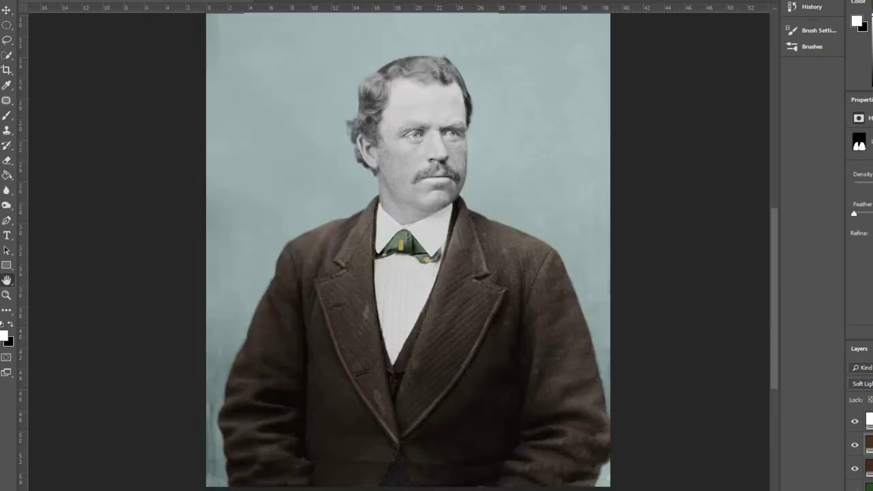
{"action": "scroll", "coordinate": [380, 171], "scroll_direction": "up", "scroll_amount": 3}
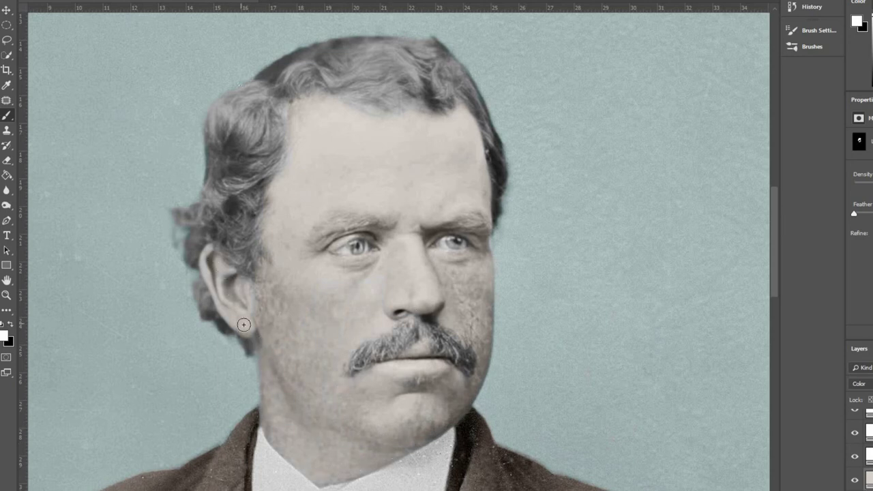
{"action": "double_click", "coordinate": [867, 472]}
{"action": "key", "text": "Return"}
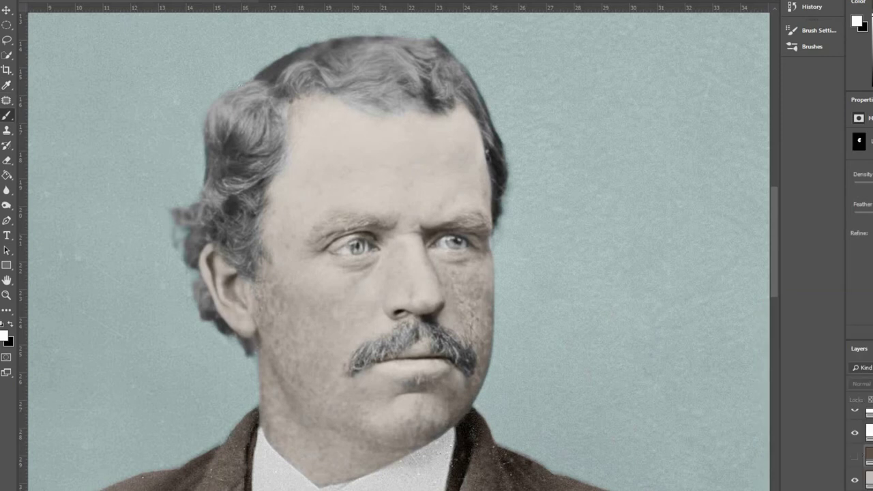
{"action": "double_click", "coordinate": [866, 456]}
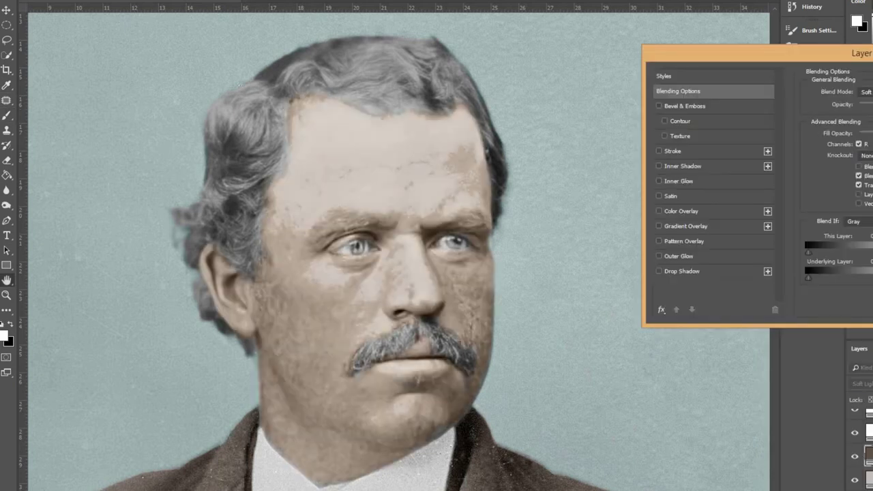
{"action": "key", "text": "Return"}
{"action": "key", "text": "b"}
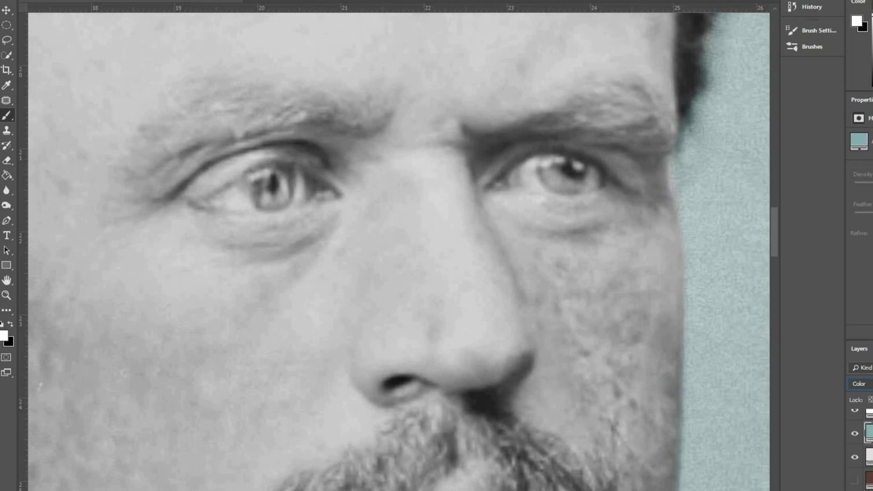
- Add a new colour fill layer for the eyes and set Blend If so grey detail shows through
{"action": "right_click", "coordinate": [553, 198]}
{"action": "key", "text": "Escape"}
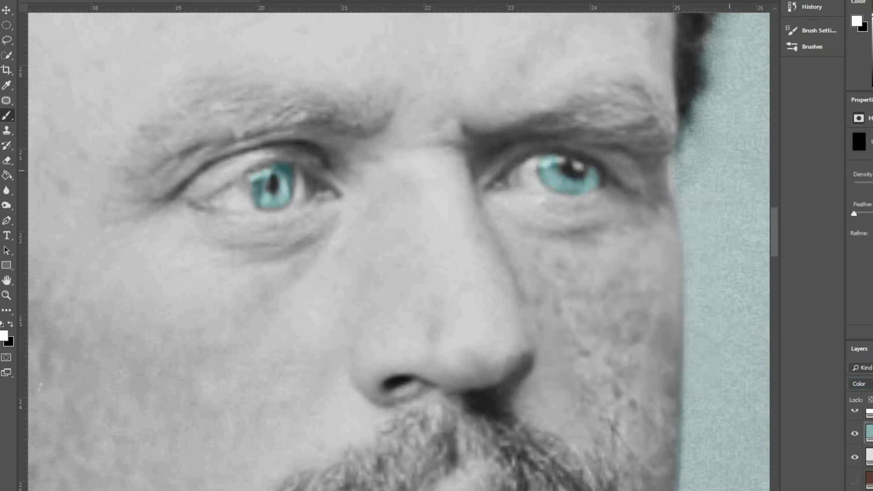
{"action": "key", "text": "ctrl+shift+alt+n"}
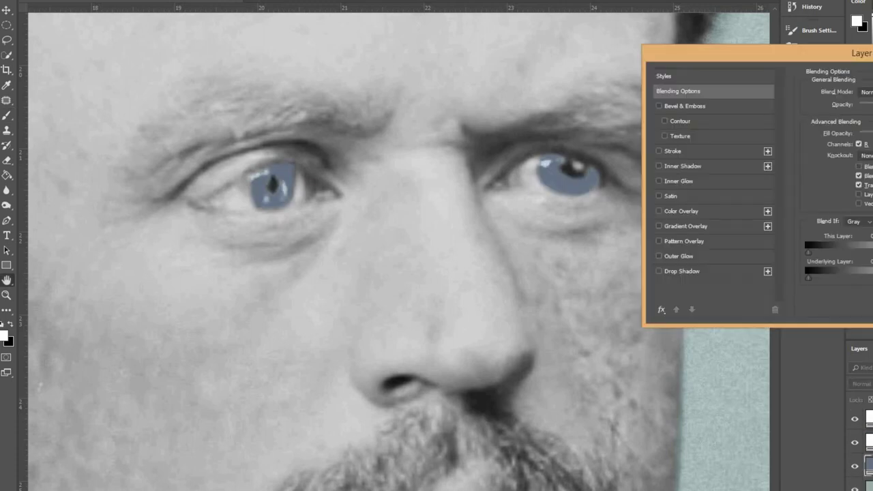
{"action": "left_click_drag", "start_coordinate": [872, 278], "coordinate": [868, 280]}
{"action": "key", "text": "Return"}
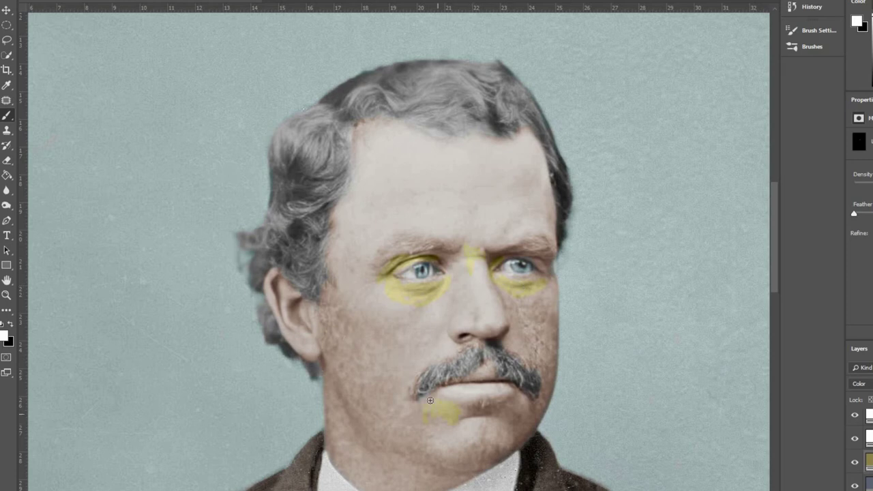
- Paint a warm yellow tint on the forehead and rosy pink onto the left cheek
{"action": "right_click", "coordinate": [523, 191]}
{"action": "left_click_drag", "start_coordinate": [399, 199], "coordinate": [457, 166]}
{"action": "left_click", "coordinate": [6, 161]}
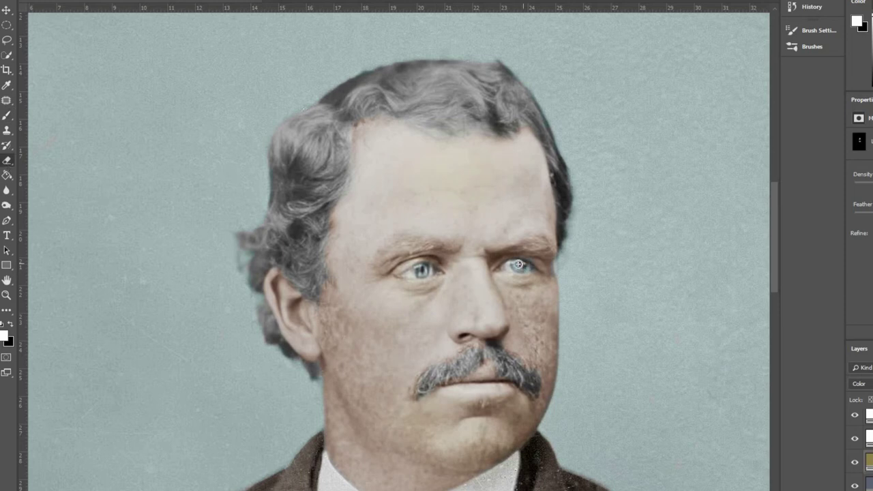
{"action": "key", "text": "b"}
{"action": "mouse_move", "coordinate": [351, 313]}
{"action": "left_mouse_down"}
{"action": "mouse_move", "coordinate": [399, 329]}
{"action": "mouse_move", "coordinate": [389, 315]}
{"action": "left_mouse_up"}
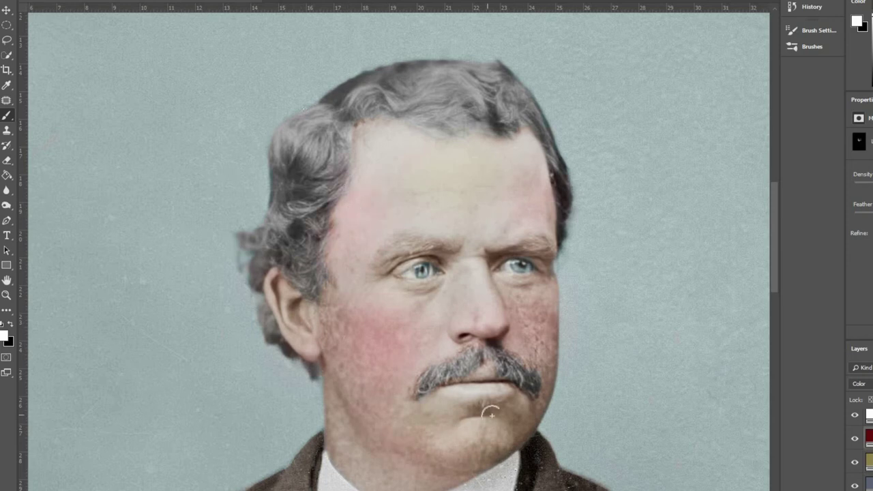
{"action": "key", "text": "ctrl+minus"}
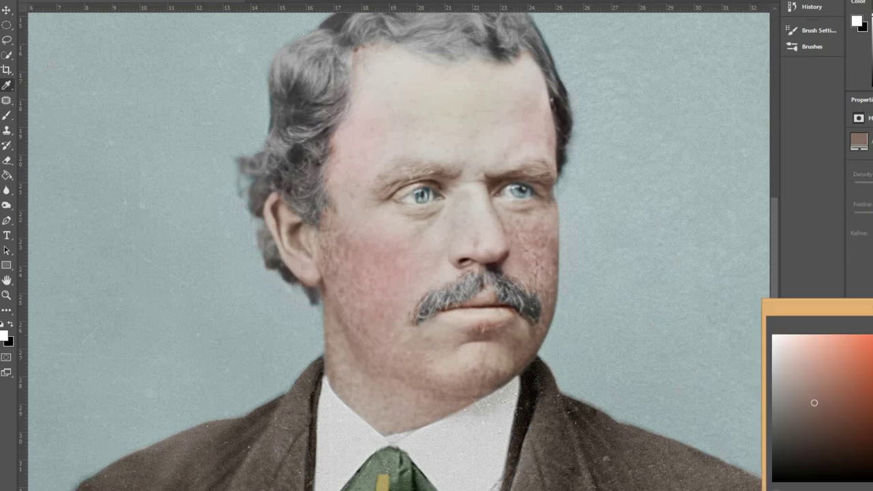
- Paint the hair colour mask over the top, left side and around the ear
{"action": "key", "text": "Escape"}
{"action": "key", "text": "b"}
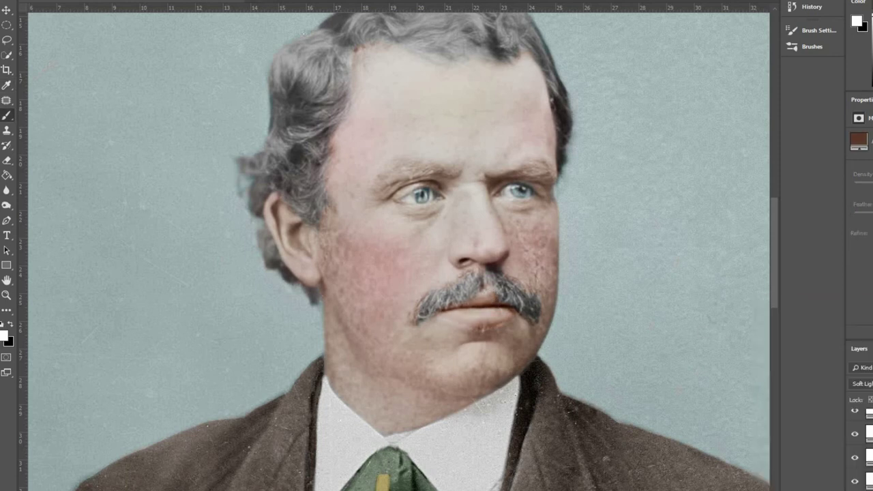
{"action": "scroll", "coordinate": [394, 71], "scroll_direction": "up", "scroll_amount": 2}
{"action": "mouse_move", "coordinate": [393, 70]}
{"action": "left_mouse_down"}
{"action": "mouse_move", "coordinate": [286, 112]}
{"action": "mouse_move", "coordinate": [332, 117]}
{"action": "mouse_move", "coordinate": [325, 152]}
{"action": "mouse_move", "coordinate": [276, 189]}
{"action": "mouse_move", "coordinate": [292, 246]}
{"action": "mouse_move", "coordinate": [315, 251]}
{"action": "left_mouse_up"}
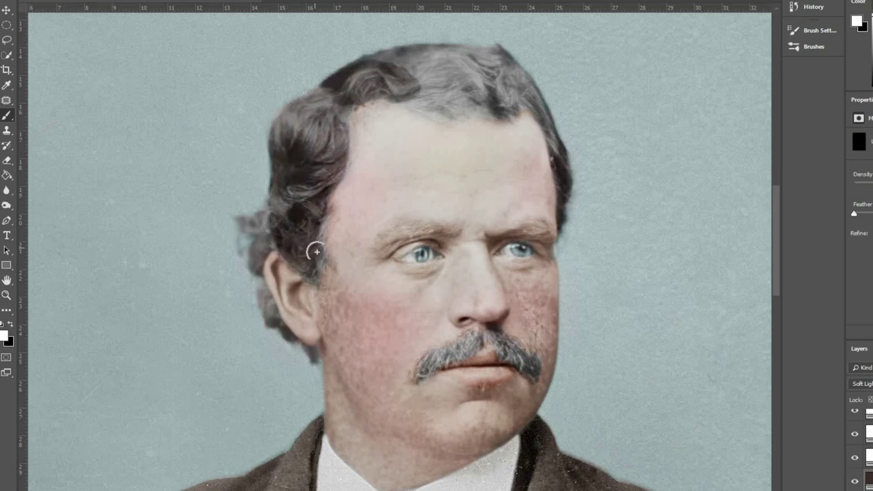
{"action": "left_click_drag", "start_coordinate": [254, 224], "coordinate": [263, 247]}
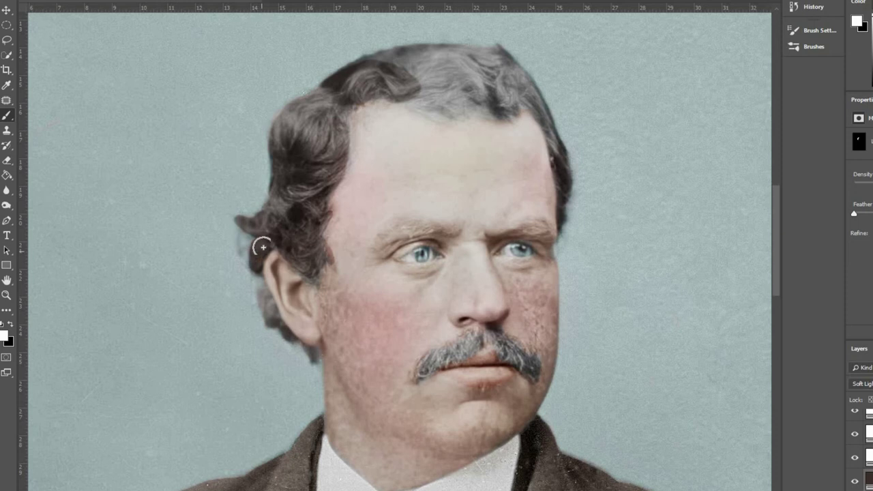
{"action": "left_click_drag", "start_coordinate": [268, 296], "coordinate": [287, 330]}
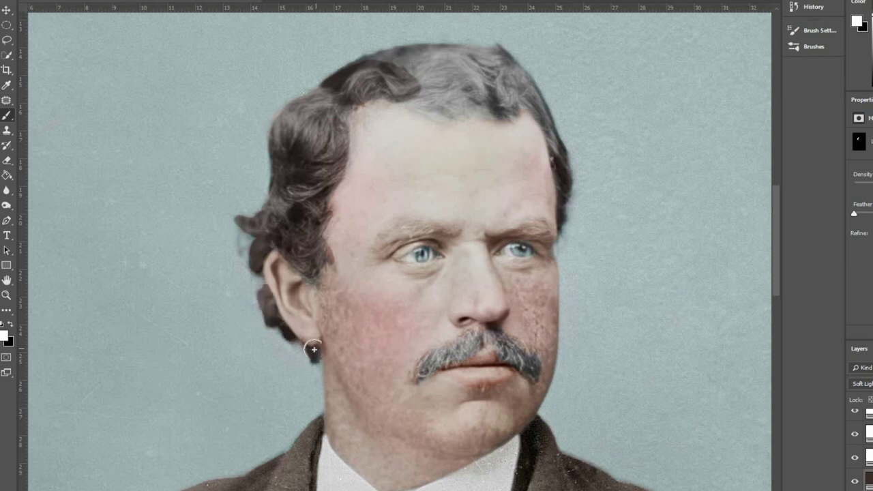
{"action": "scroll", "coordinate": [239, 239], "scroll_direction": "up", "scroll_amount": 2}
{"action": "scroll", "coordinate": [240, 240], "scroll_direction": "up", "scroll_amount": 2}
{"action": "mouse_move", "coordinate": [418, 170]}
{"action": "left_mouse_down"}
{"action": "mouse_move", "coordinate": [403, 150]}
{"action": "mouse_move", "coordinate": [511, 164]}
{"action": "mouse_move", "coordinate": [505, 201]}
{"action": "mouse_move", "coordinate": [448, 185]}
{"action": "mouse_move", "coordinate": [416, 201]}
{"action": "mouse_move", "coordinate": [535, 204]}
{"action": "mouse_move", "coordinate": [555, 238]}
{"action": "mouse_move", "coordinate": [560, 313]}
{"action": "mouse_move", "coordinate": [552, 236]}
{"action": "left_mouse_up"}
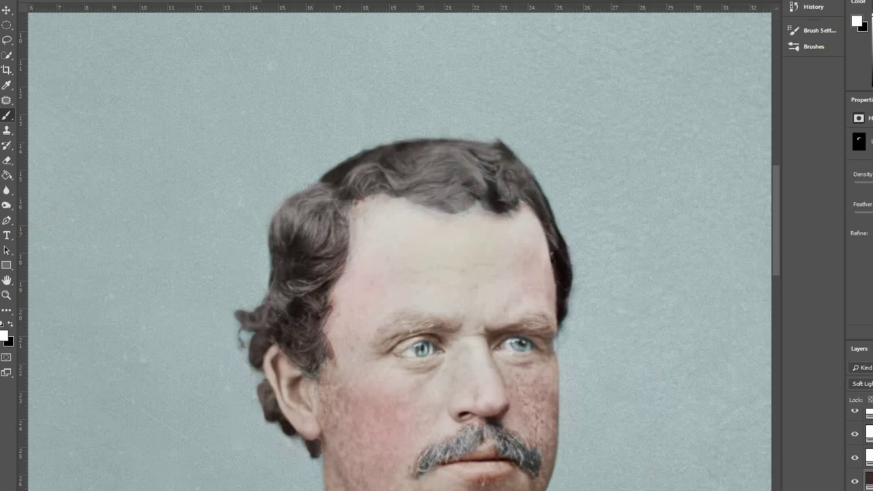
- Adjust the hair layer's Underlying Layer Blend If for highlights and change its fill to brown
{"action": "double_click", "coordinate": [868, 477]}
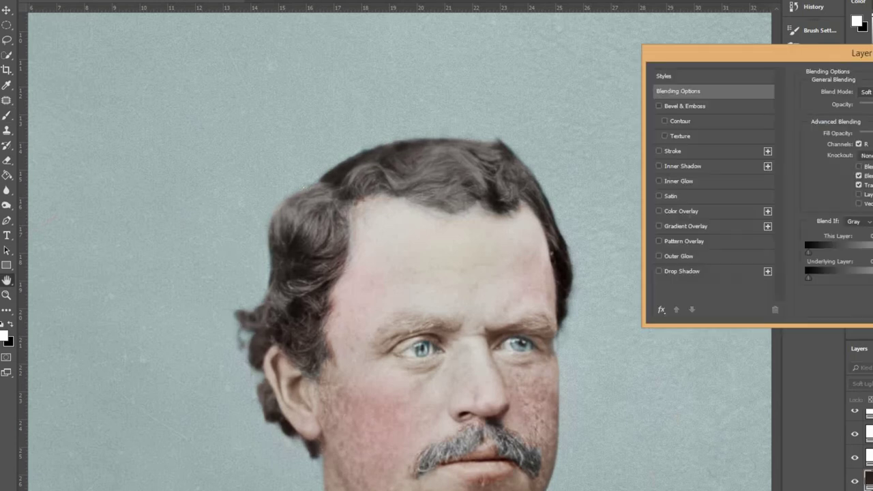
{"action": "left_click_drag", "start_coordinate": [870, 276], "coordinate": [860, 277]}
{"action": "key", "text": "Return"}
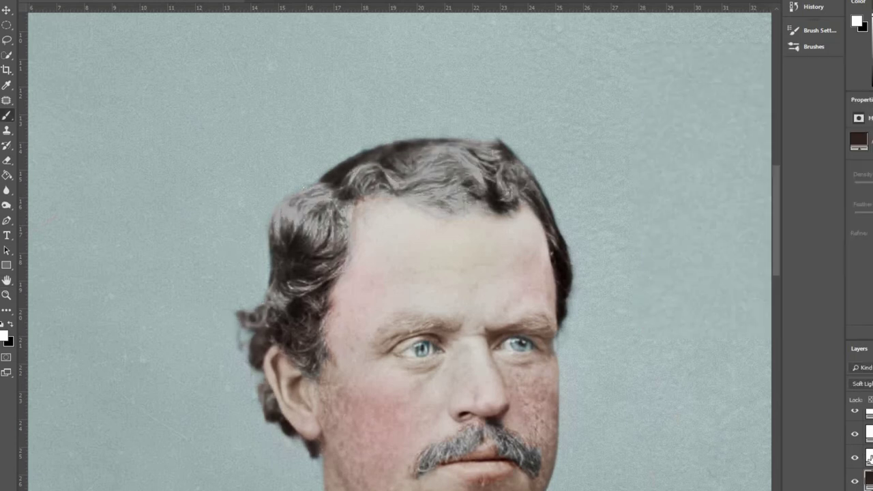
{"action": "key", "text": "Return"}
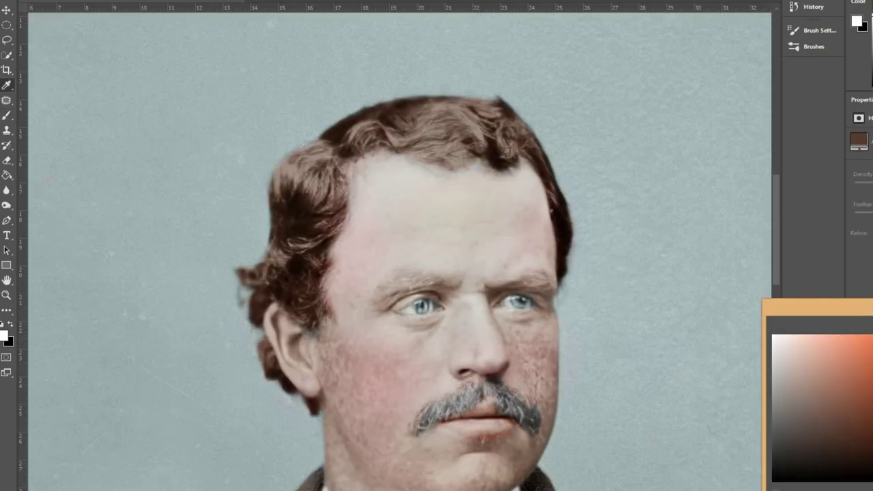
{"action": "left_click_drag", "start_coordinate": [810, 280], "coordinate": [838, 282]}
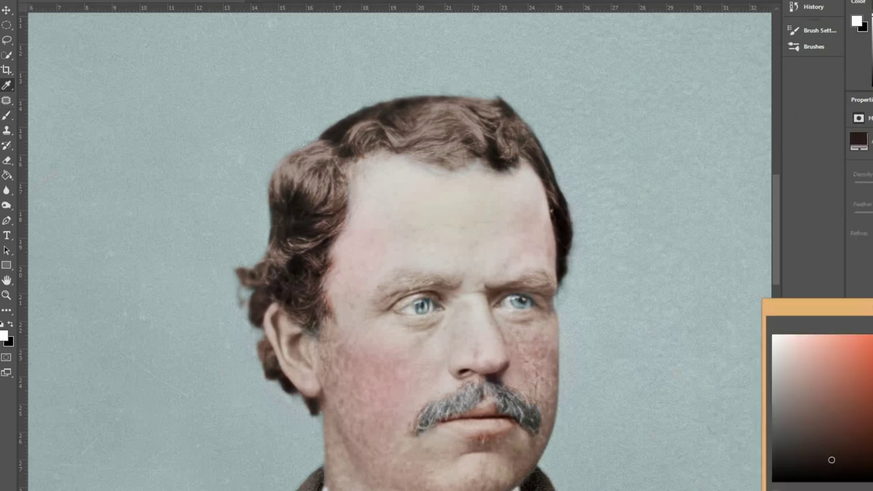
{"action": "left_click_drag", "start_coordinate": [831, 460], "coordinate": [851, 416]}
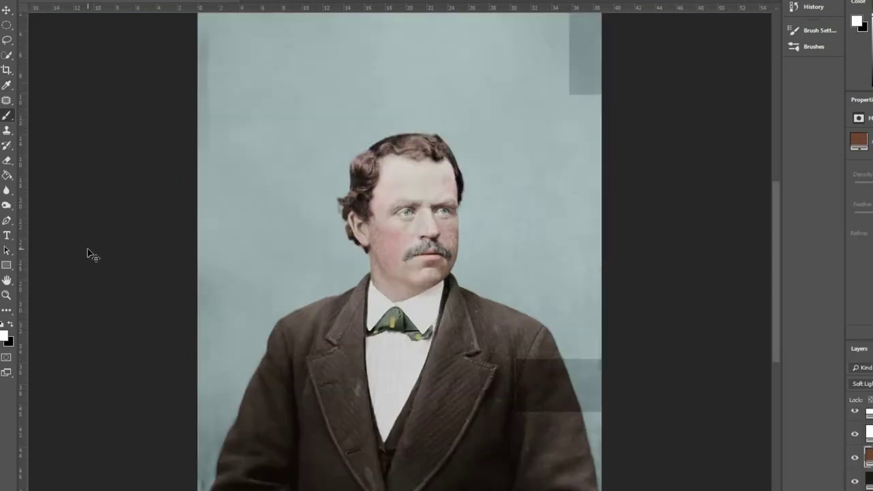
- Zoom in on the face and brush brown over the grey moustache on the hair mask
{"action": "key", "text": "z"}
{"action": "key", "text": "ctrl+plus"}
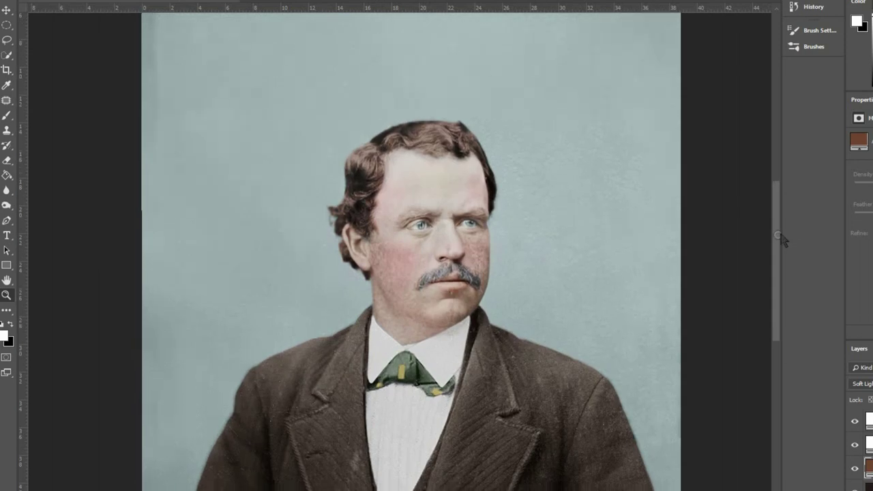
{"action": "key", "text": "ctrl+plus"}
{"action": "key", "text": "ctrl+plus"}
{"action": "key", "text": "b"}
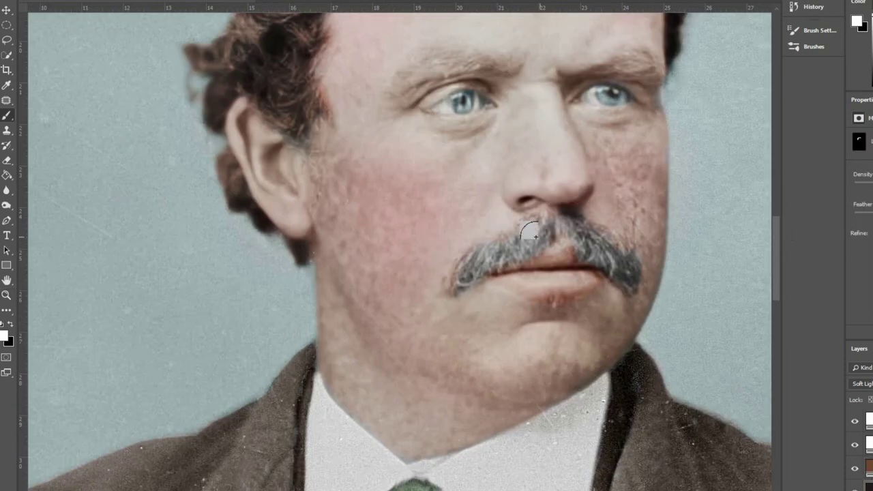
{"action": "mouse_move", "coordinate": [456, 264]}
{"action": "left_mouse_down"}
{"action": "mouse_move", "coordinate": [522, 221]}
{"action": "mouse_move", "coordinate": [607, 253]}
{"action": "mouse_move", "coordinate": [596, 241]}
{"action": "left_mouse_up"}
{"action": "mouse_move", "coordinate": [526, 223]}
{"action": "left_mouse_down"}
{"action": "mouse_move", "coordinate": [478, 255]}
{"action": "mouse_move", "coordinate": [559, 220]}
{"action": "mouse_move", "coordinate": [619, 255]}
{"action": "mouse_move", "coordinate": [473, 248]}
{"action": "left_mouse_up"}
- Zoom out to the whole portrait, then back in around the moustache to check the tint
{"action": "key", "text": "ctrl+minus"}
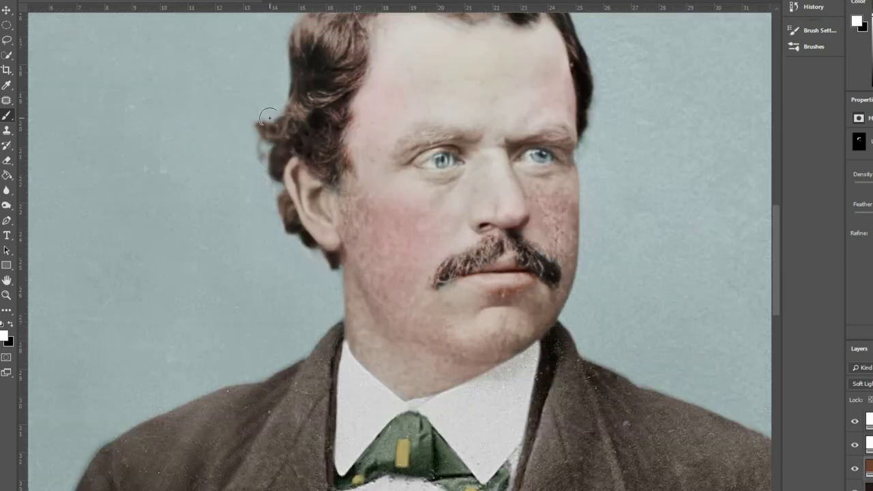
{"action": "scroll", "coordinate": [461, 250], "scroll_direction": "up", "scroll_amount": 3}
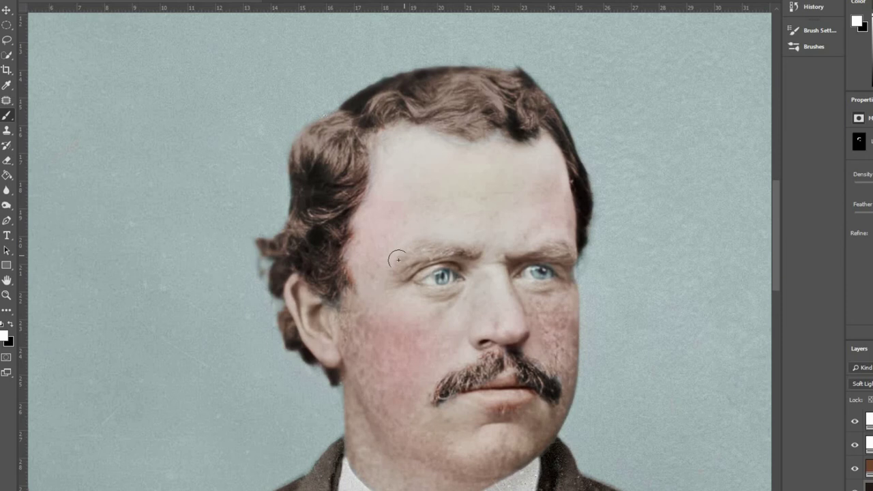
{"action": "key", "text": "ctrl+0"}
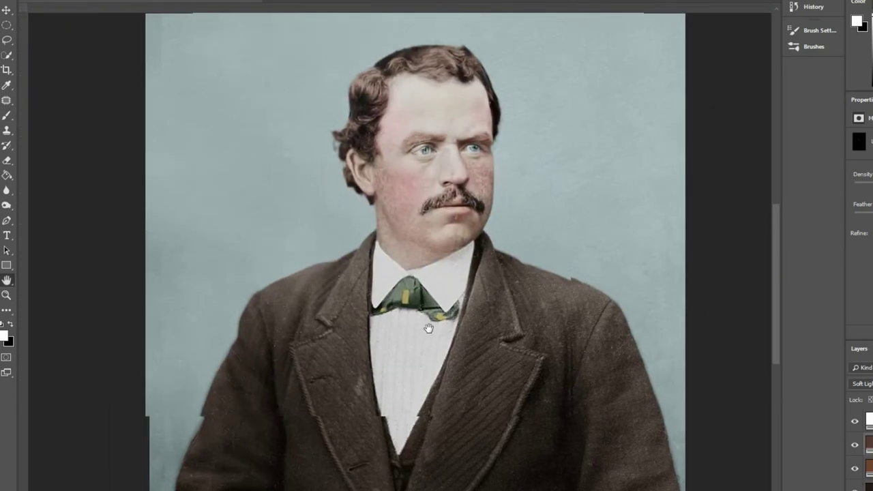
{"action": "key", "text": "ctrl+minus"}
{"action": "key", "text": "z"}
{"action": "left_click", "coordinate": [428, 225]}
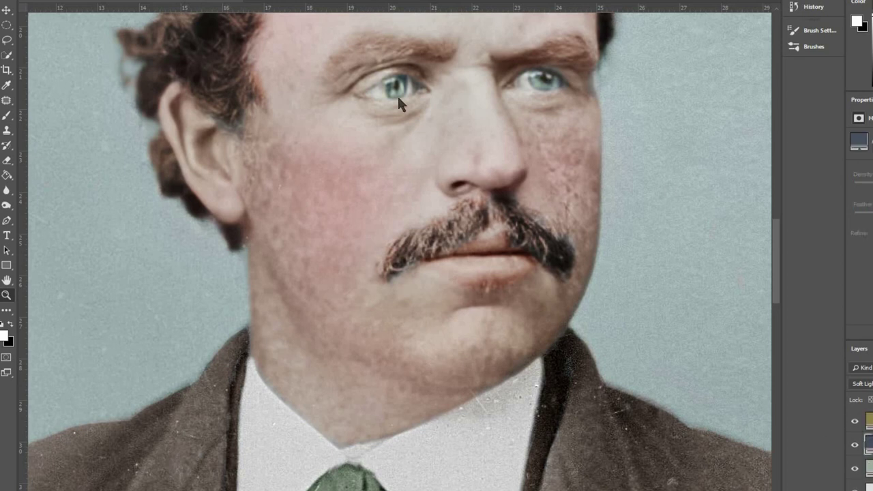
- On a new layer, paint pink into the inner and outer corners of both eyes
{"action": "key", "text": "ctrl+0"}
{"action": "key", "text": "ctrl+minus"}
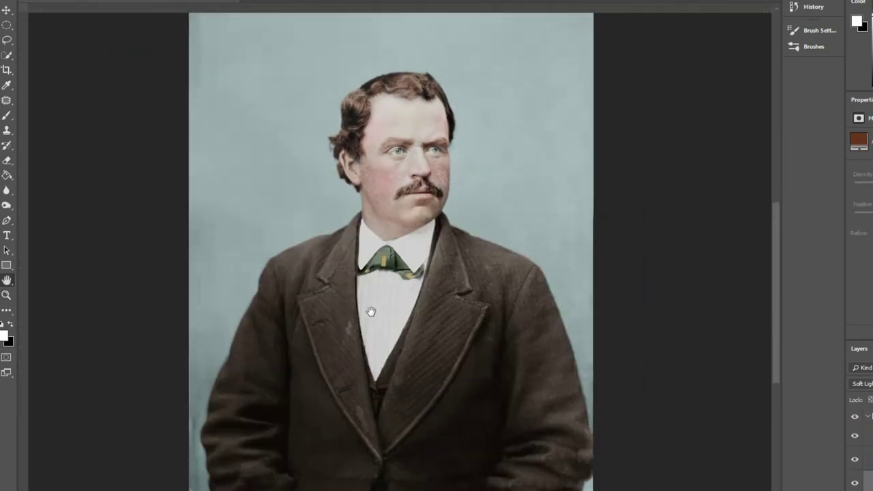
{"action": "scroll", "coordinate": [335, 60], "scroll_direction": "up", "scroll_amount": 4}
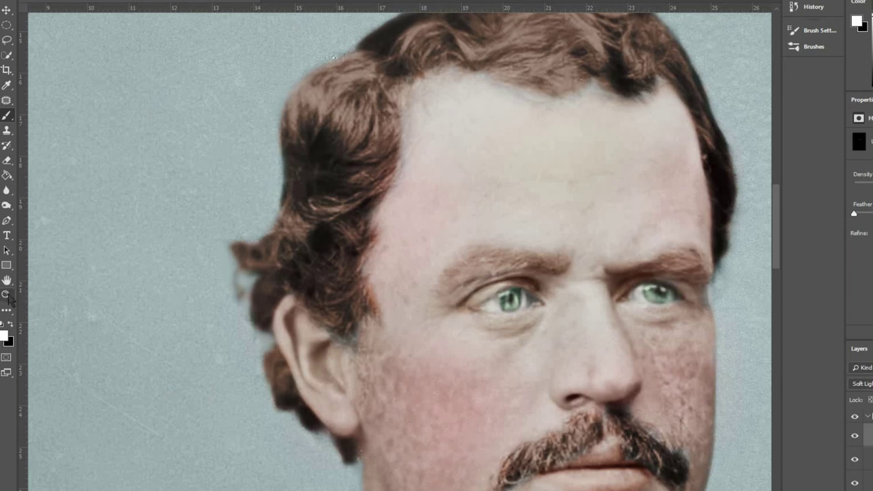
{"action": "left_click", "coordinate": [866, 480]}
{"action": "left_click_drag", "start_coordinate": [530, 299], "coordinate": [536, 301]}
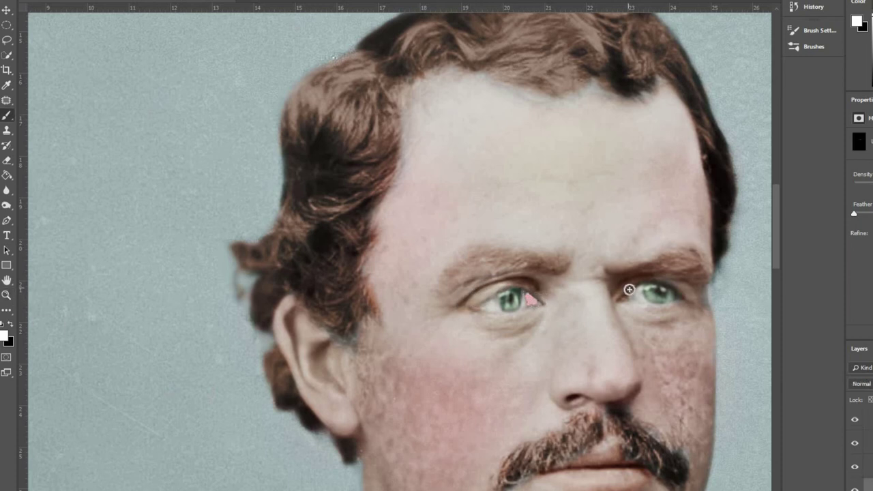
{"action": "left_click_drag", "start_coordinate": [626, 295], "coordinate": [622, 299]}
{"action": "left_click_drag", "start_coordinate": [480, 301], "coordinate": [480, 309]}
- Set the eye-corner layer's blend mode to Color and pick a new rosy tint colour
{"action": "left_click", "coordinate": [862, 383]}
{"action": "left_click", "coordinate": [860, 269]}
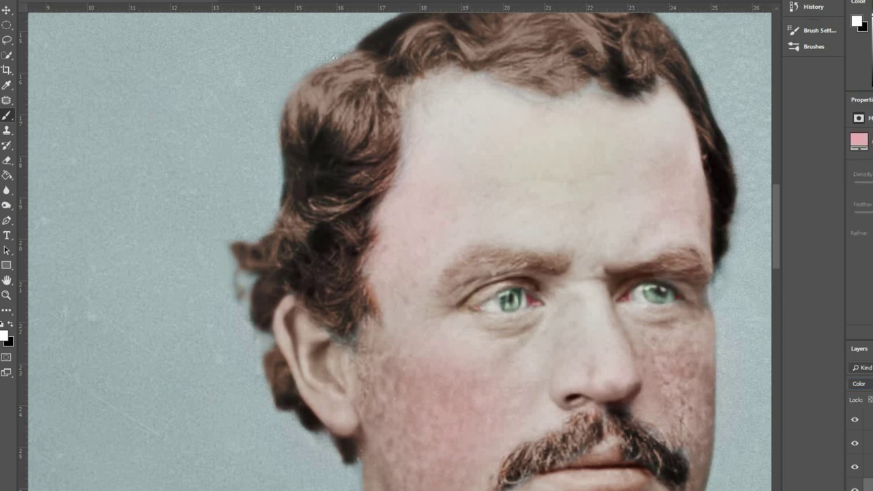
{"action": "left_click", "coordinate": [858, 141]}
{"action": "left_click", "coordinate": [809, 348]}
{"action": "key", "text": "Return"}
- Zoom out and drag the mask's Feather slider to maximum in Properties
{"action": "key", "text": "ctrl+minus"}
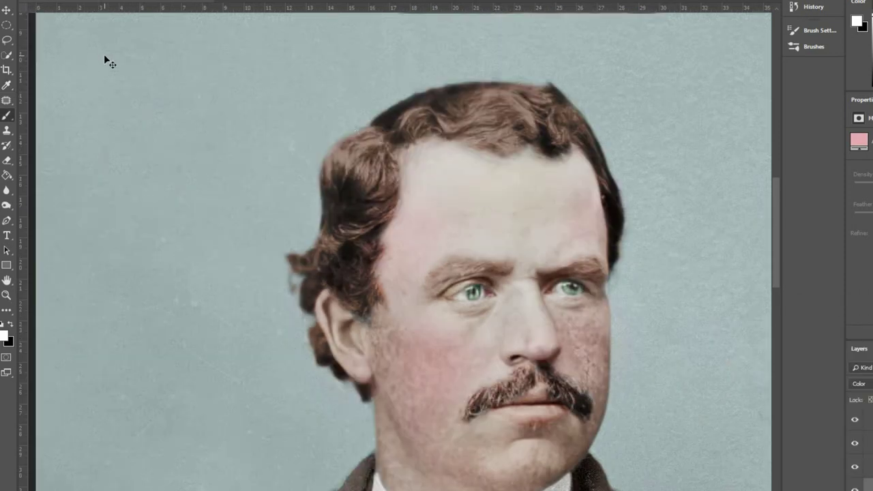
{"action": "key", "text": "ctrl+minus"}
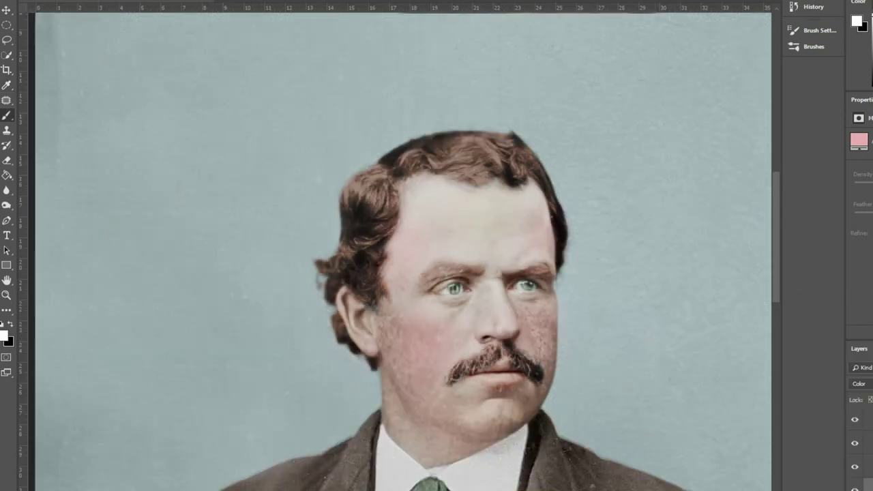
{"action": "scroll", "coordinate": [491, 292], "scroll_direction": "up", "scroll_amount": 5}
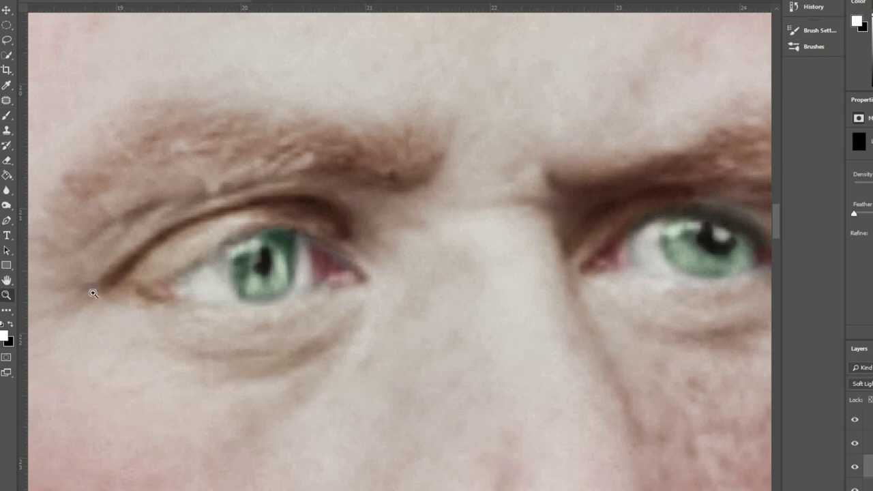
{"action": "scroll", "coordinate": [93, 293], "scroll_direction": "down", "scroll_amount": 5}
{"action": "left_click_drag", "start_coordinate": [855, 214], "coordinate": [872, 214]}
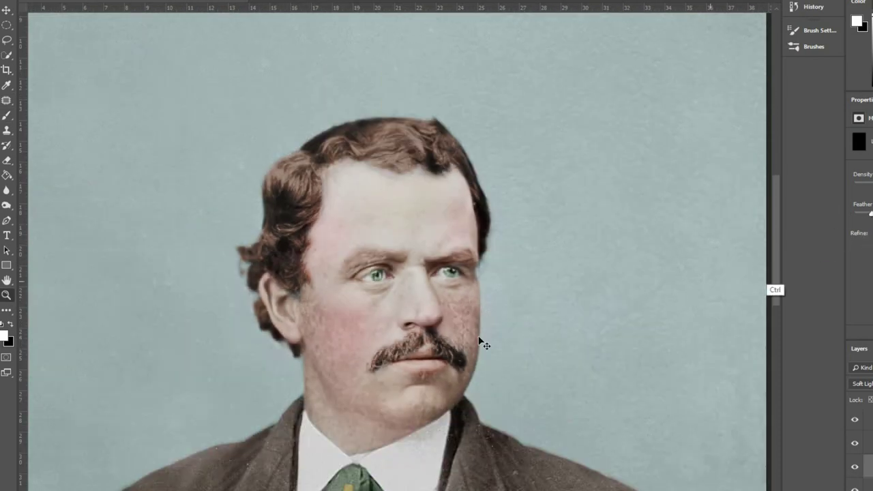
- Fit the whole colourised portrait on screen for review and show the rulers
{"action": "scroll", "coordinate": [481, 344], "scroll_direction": "up", "scroll_amount": 2}
{"action": "left_click_drag", "start_coordinate": [441, 200], "coordinate": [374, 37]}
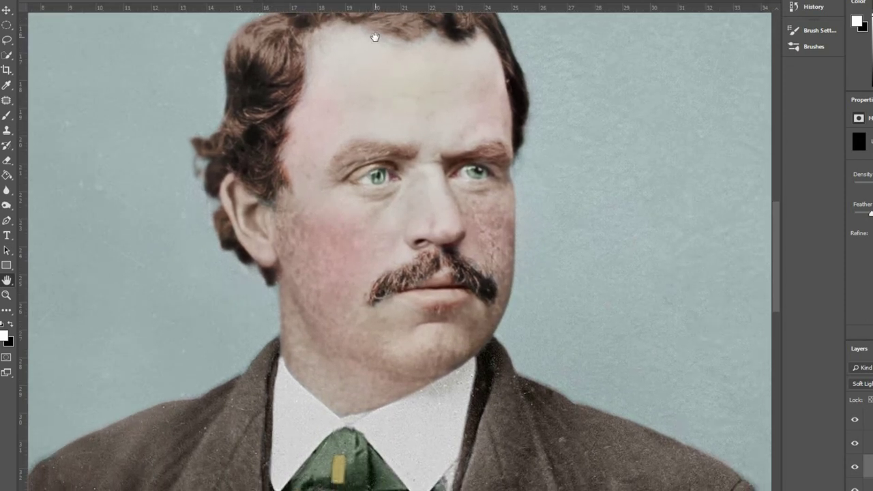
{"action": "key", "text": "ctrl+0"}
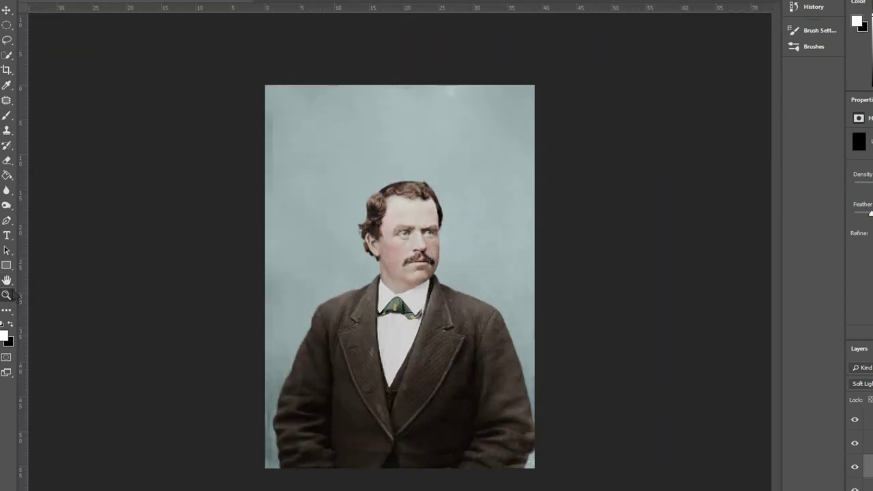
{"action": "left_click", "coordinate": [331, 311]}
{"action": "left_click", "coordinate": [7, 279]}
{"action": "scroll", "coordinate": [450, 312], "scroll_direction": "down", "scroll_amount": 3}
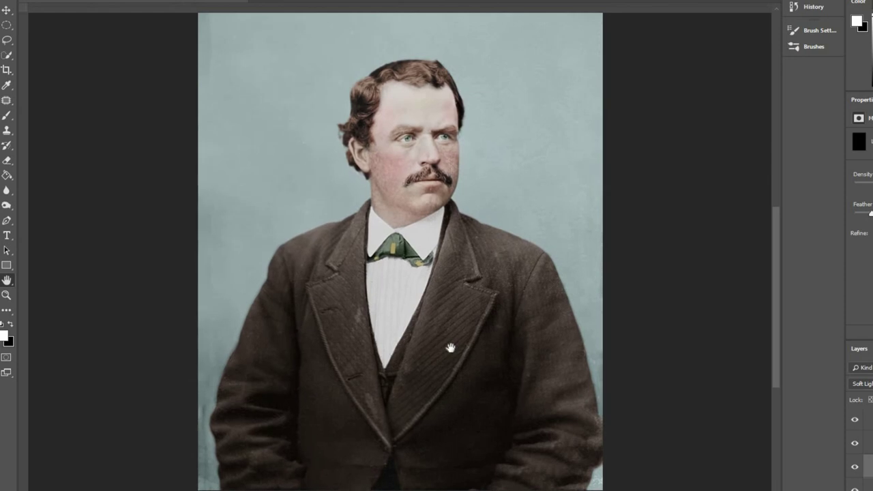
{"action": "key", "text": "ctrl+r"}
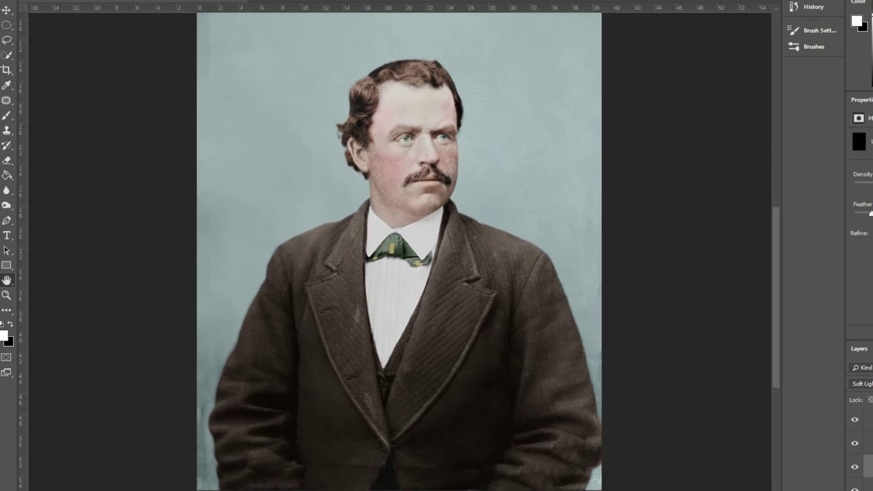